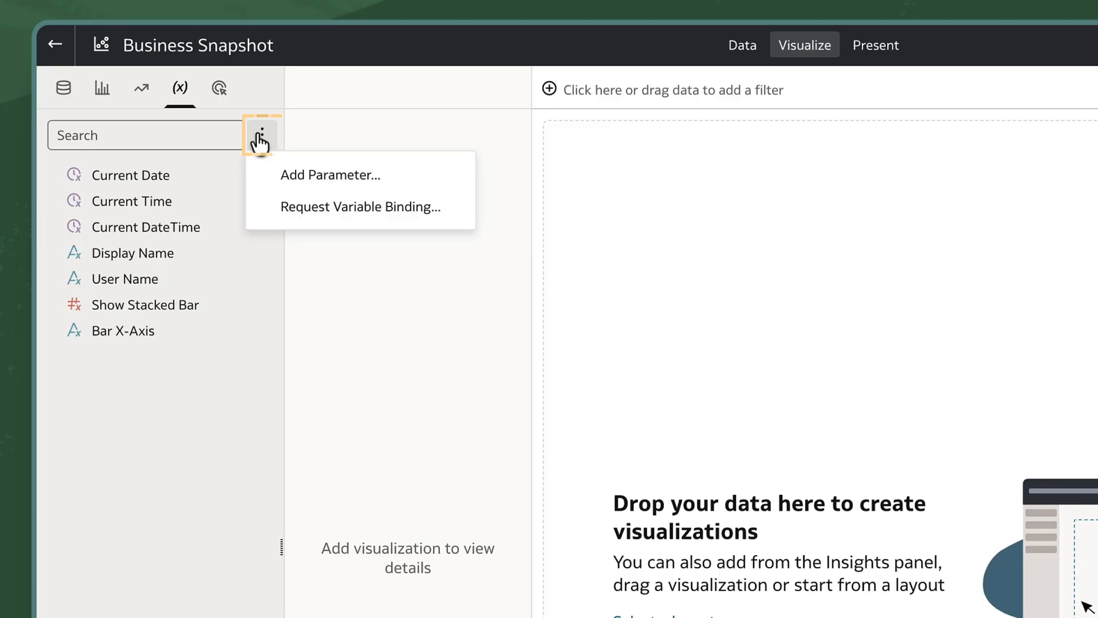
Step: Start a new parameter named "Basic Parameter" with the Text data type
{"action": "left_click", "coordinate": [263, 175]}
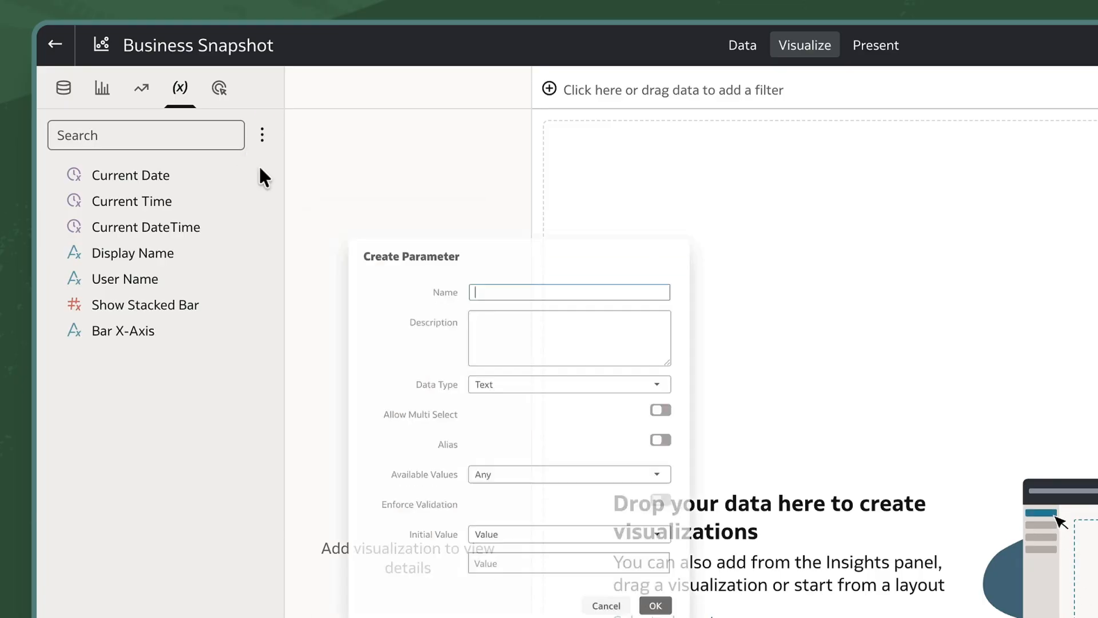
{"action": "type", "text": "Basic Parameter"}
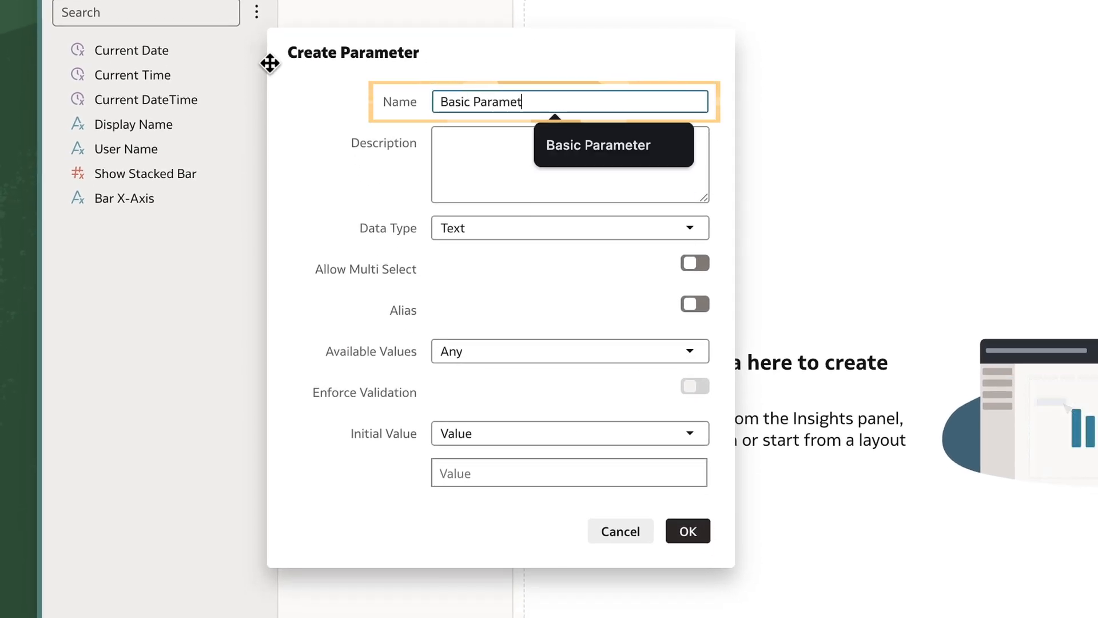
{"action": "left_click", "coordinate": [689, 231]}
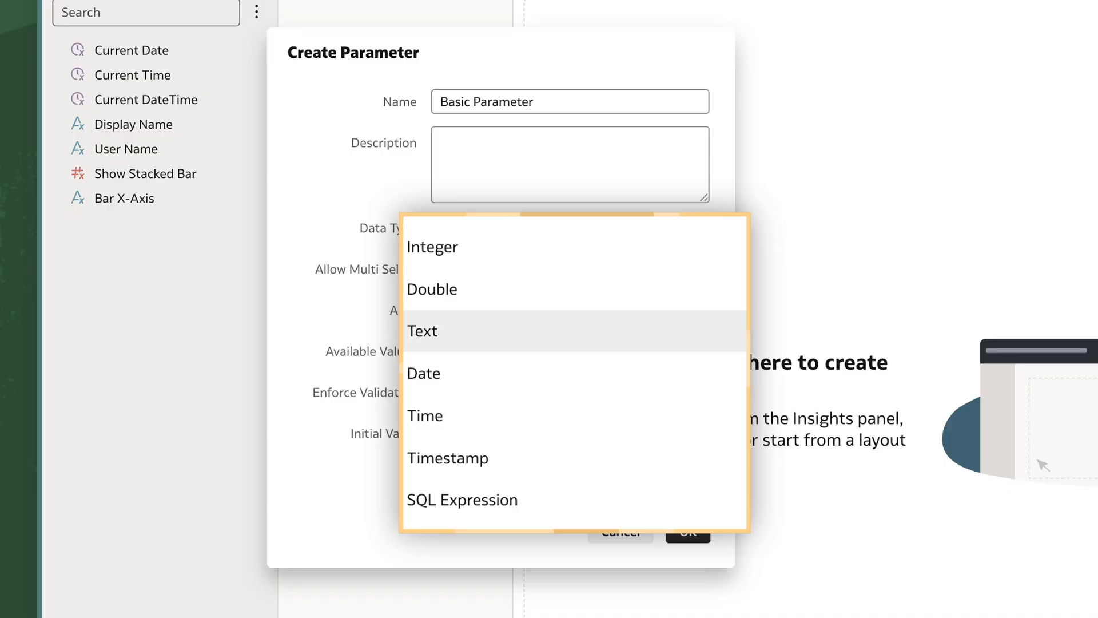
{"action": "left_click", "coordinate": [656, 334]}
Step: Set the parameter's available values to a value list containing Value 1, Value 2 and Value 3
{"action": "left_click", "coordinate": [698, 355]}
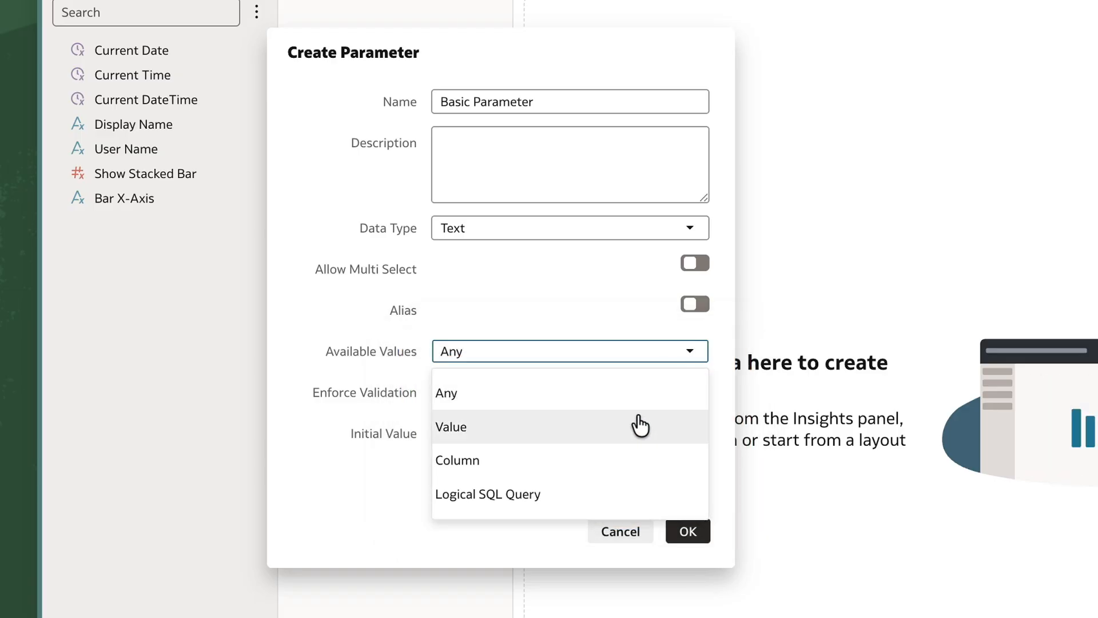
{"action": "left_click", "coordinate": [640, 425]}
{"action": "left_click", "coordinate": [699, 351]}
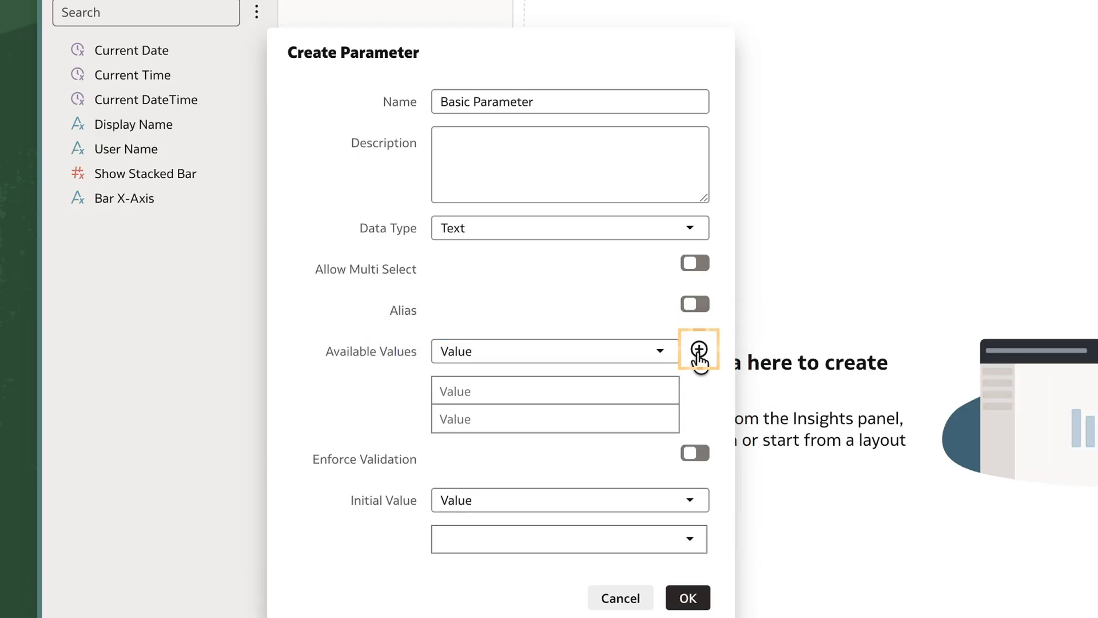
{"action": "left_click", "coordinate": [698, 351]}
{"action": "left_click", "coordinate": [570, 389]}
{"action": "left_click", "coordinate": [551, 418]}
{"action": "type", "text": "Value 2"}
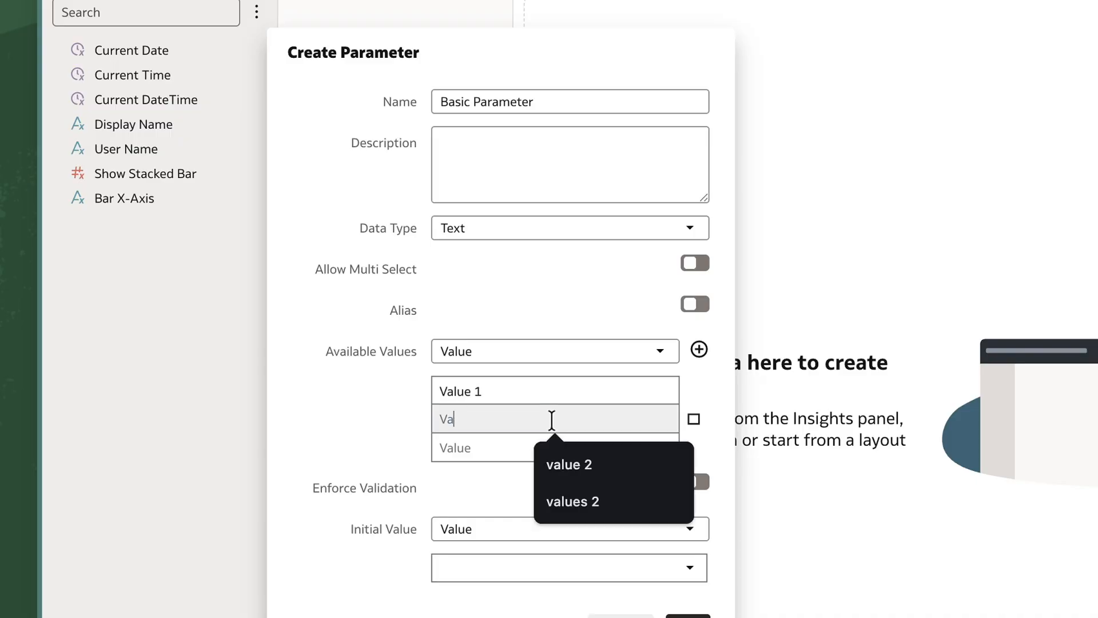
{"action": "left_click", "coordinate": [495, 449]}
{"action": "type", "text": "Value 3"}
Step: Set the parameter's initial value to Value 1 and save the parameter
{"action": "scroll", "coordinate": [479, 436], "scroll_direction": "down", "scroll_amount": 2}
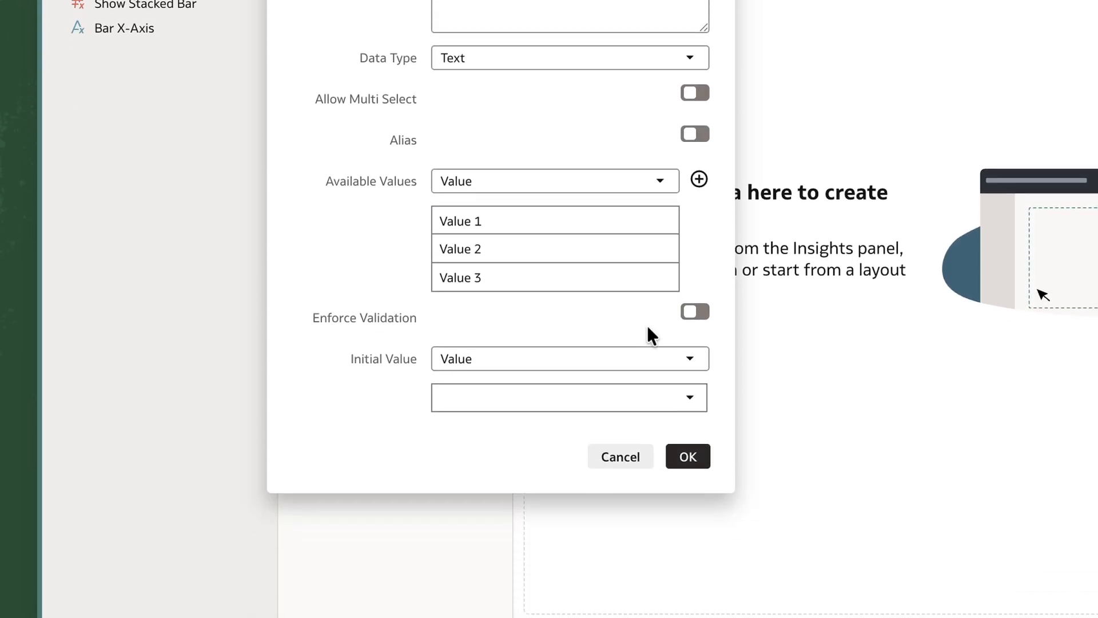
{"action": "left_click", "coordinate": [690, 484]}
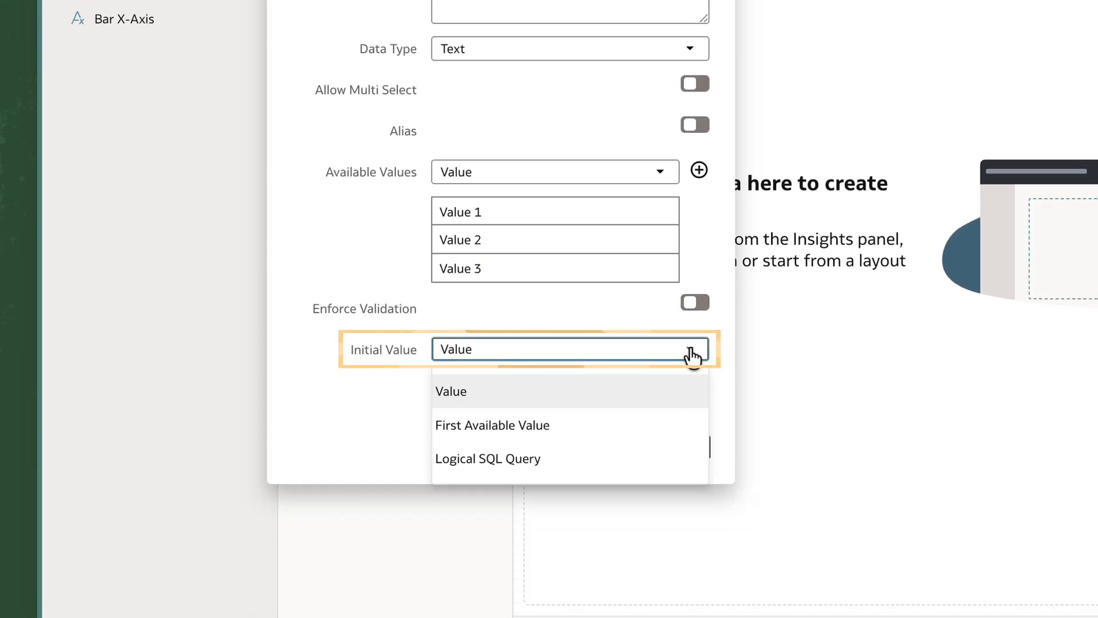
{"action": "left_click", "coordinate": [679, 388]}
{"action": "left_click", "coordinate": [692, 387]}
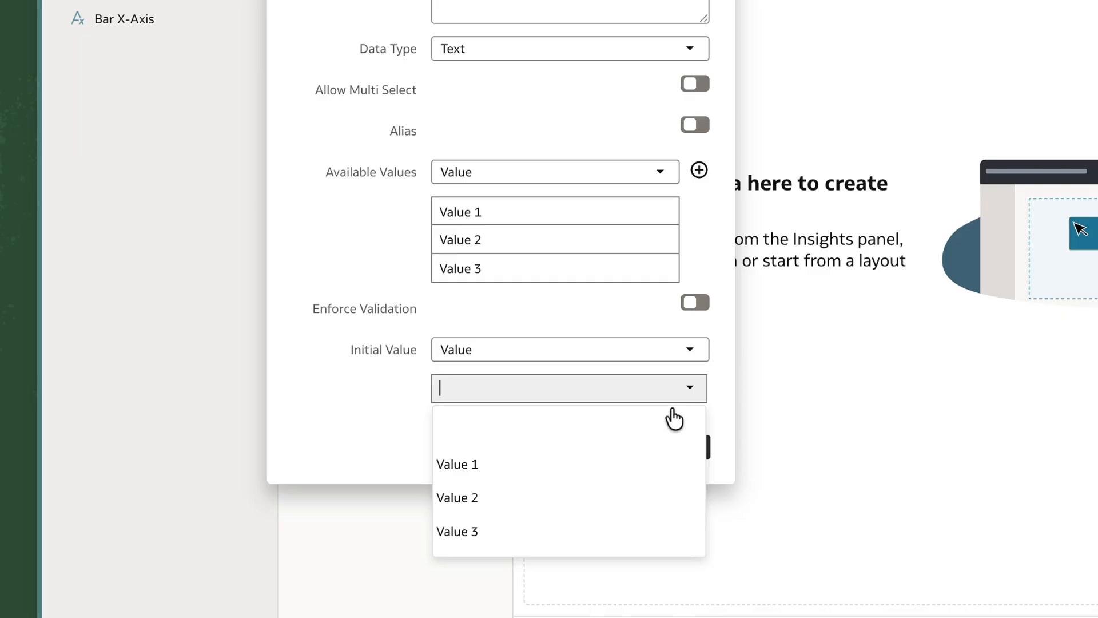
{"action": "left_click", "coordinate": [637, 463]}
{"action": "left_click", "coordinate": [707, 448]}
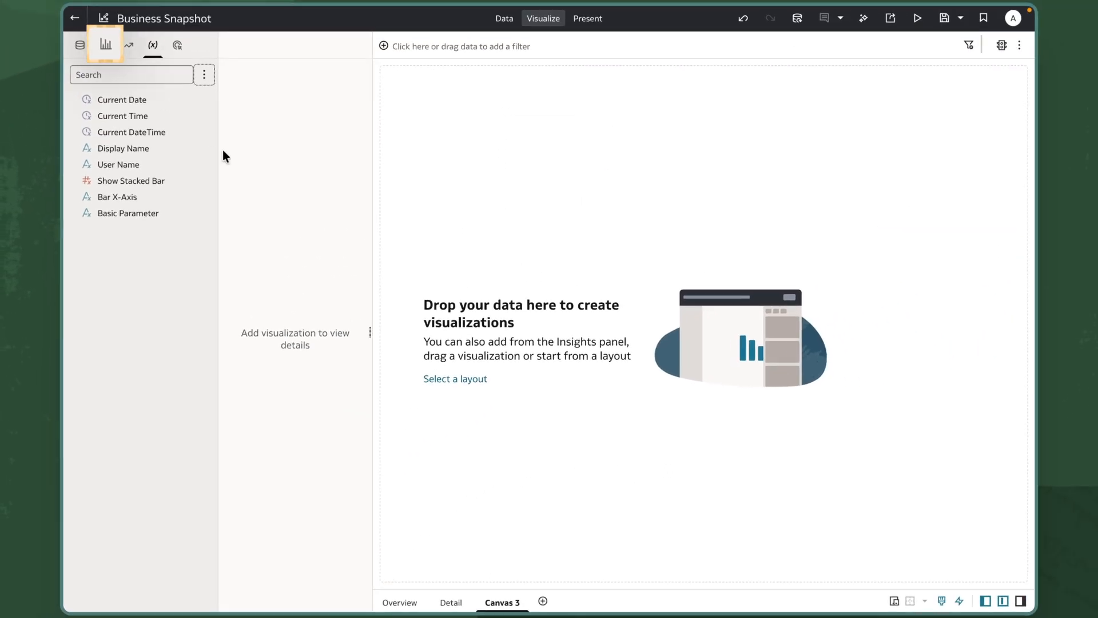
{"action": "left_click", "coordinate": [105, 45]}
{"action": "scroll", "coordinate": [203, 215], "scroll_direction": "down", "scroll_amount": 10}
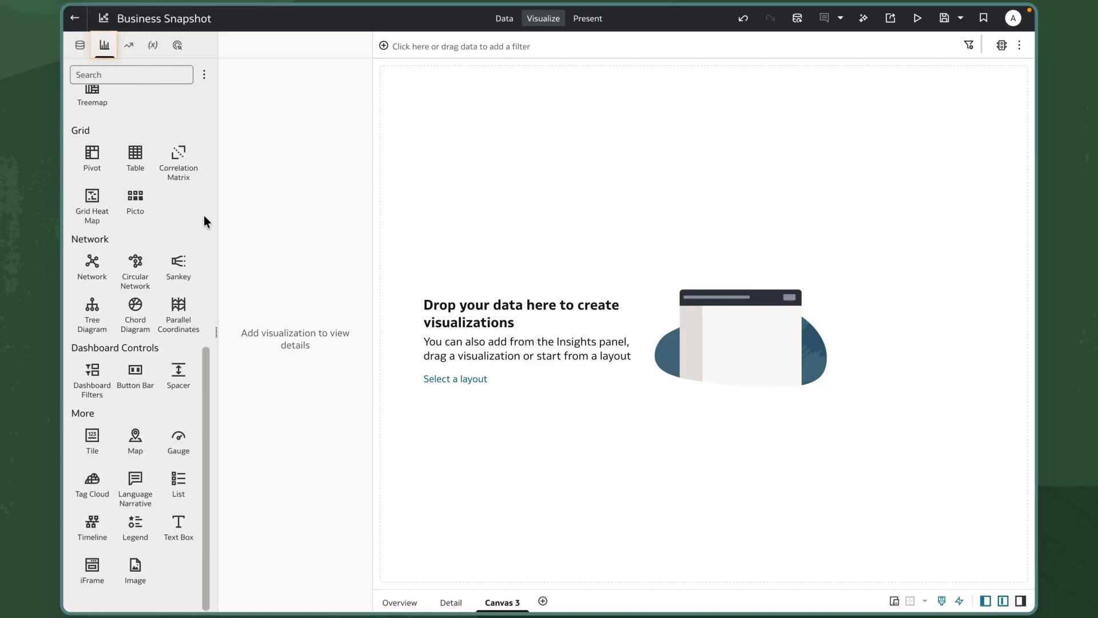
{"action": "left_click_drag", "start_coordinate": [183, 545], "coordinate": [570, 244]}
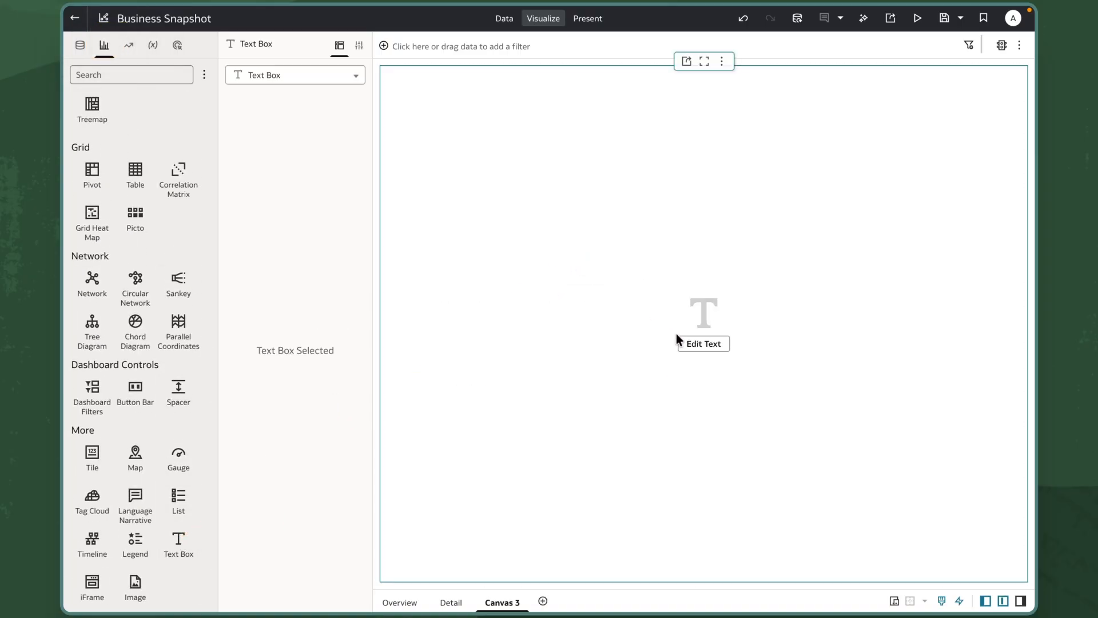
{"action": "left_click", "coordinate": [688, 345]}
{"action": "type", "text": "@parameter(\"Basic Parameter"}
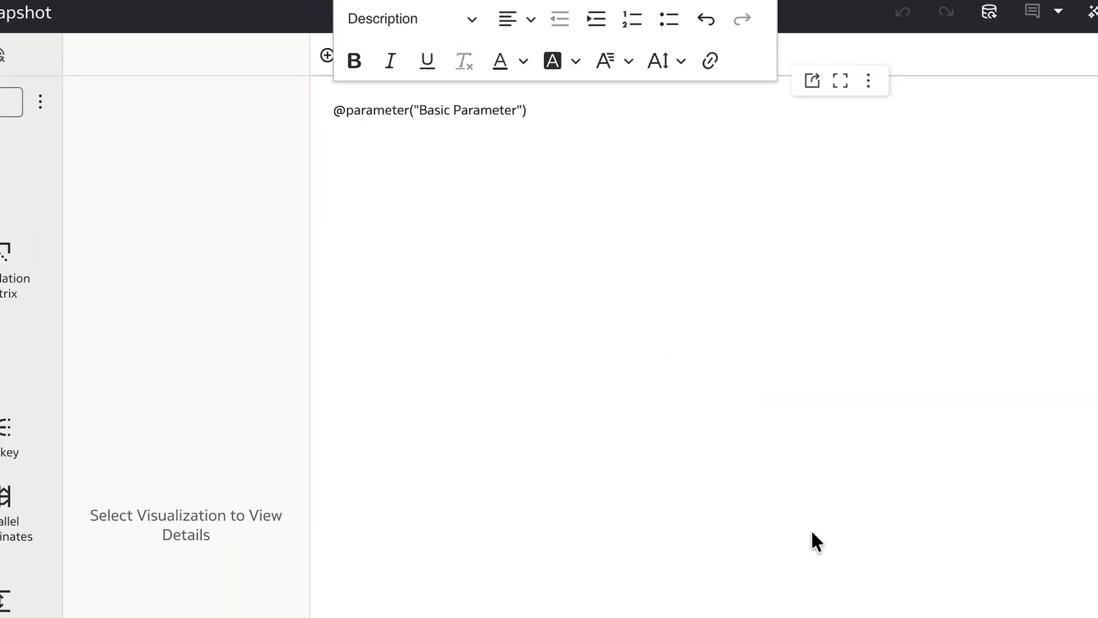
{"action": "left_click", "coordinate": [40, 108]}
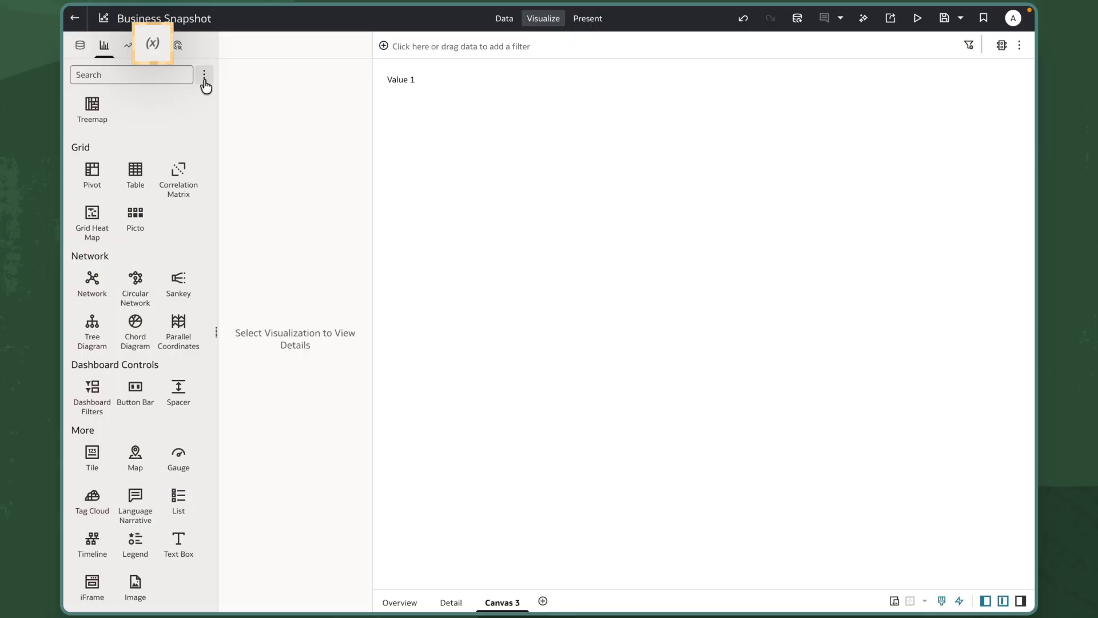
Step: Create a dashboard filters visualization from Basic Parameter and set its selection to Value 3
{"action": "left_click", "coordinate": [153, 44]}
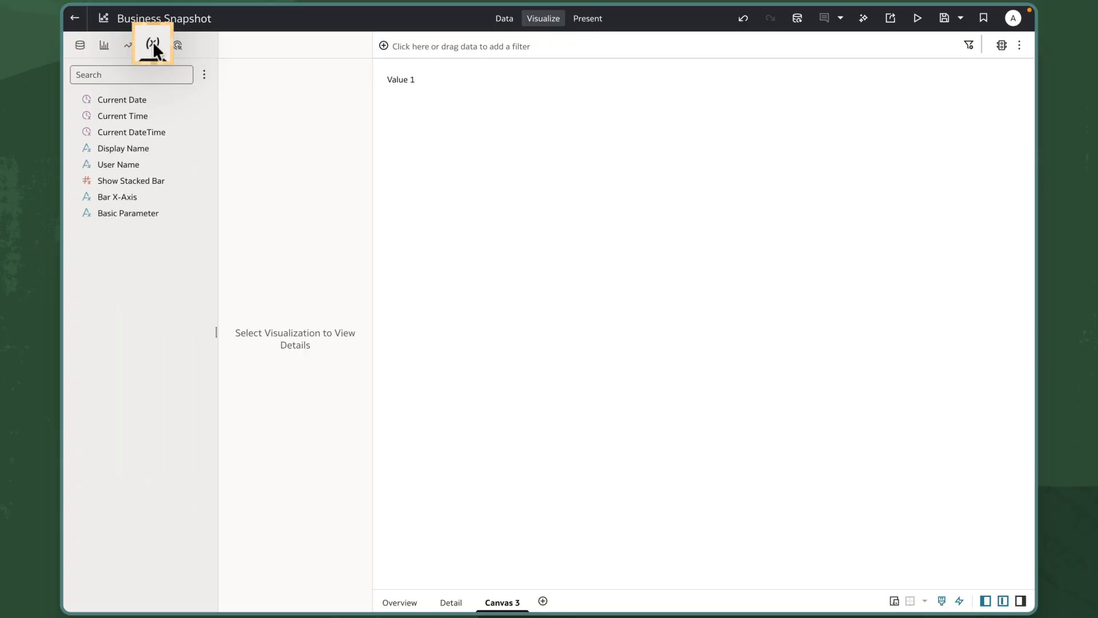
{"action": "right_click", "coordinate": [139, 214]}
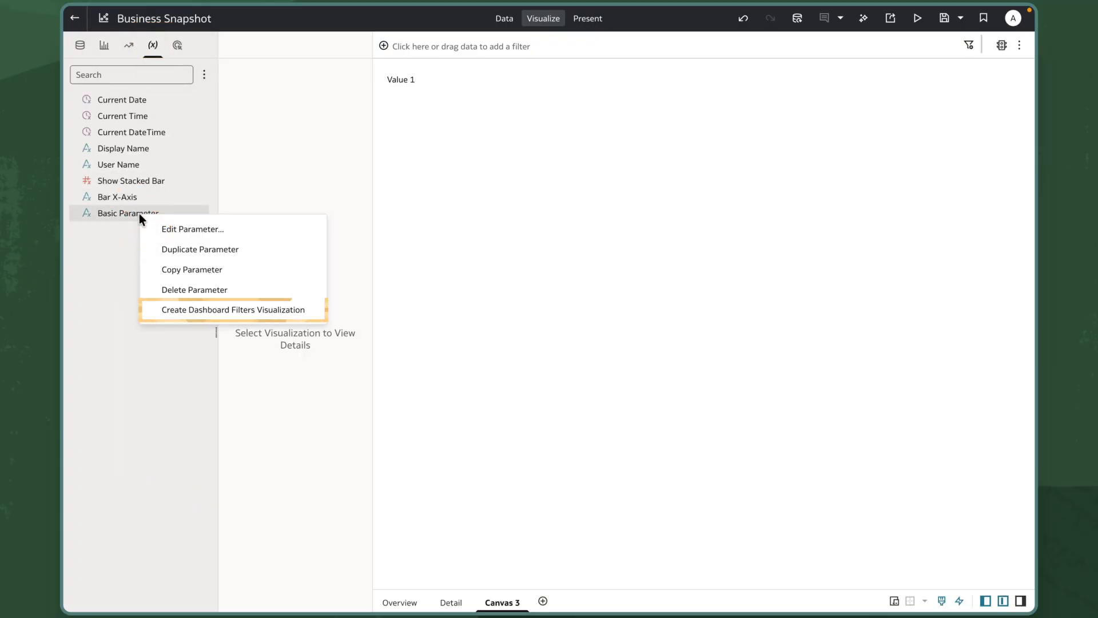
{"action": "left_click", "coordinate": [246, 312]}
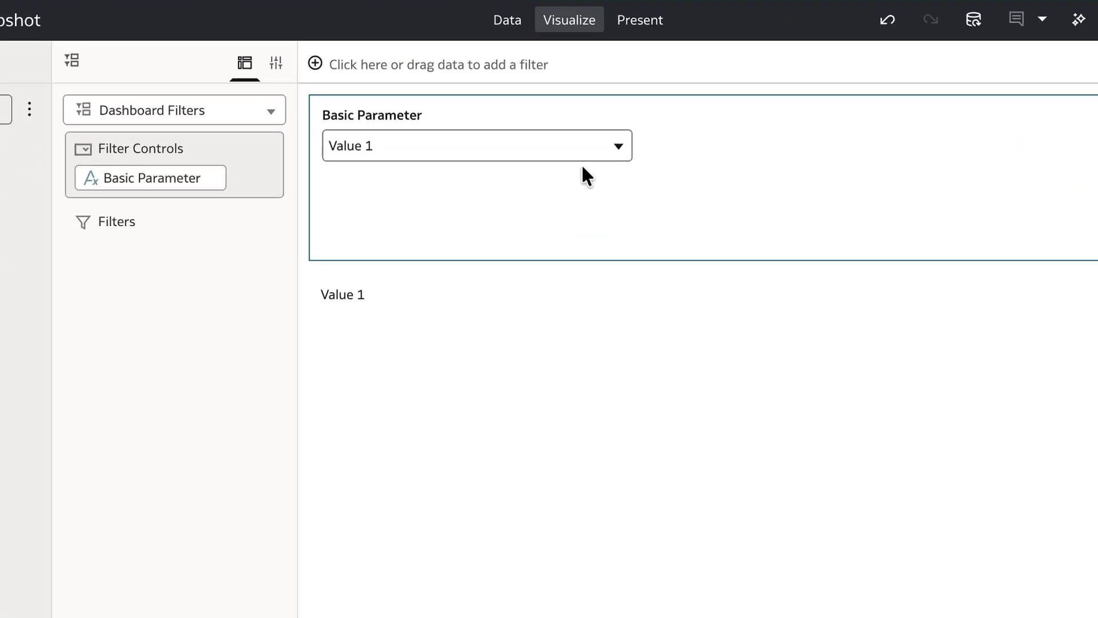
{"action": "left_click", "coordinate": [617, 149]}
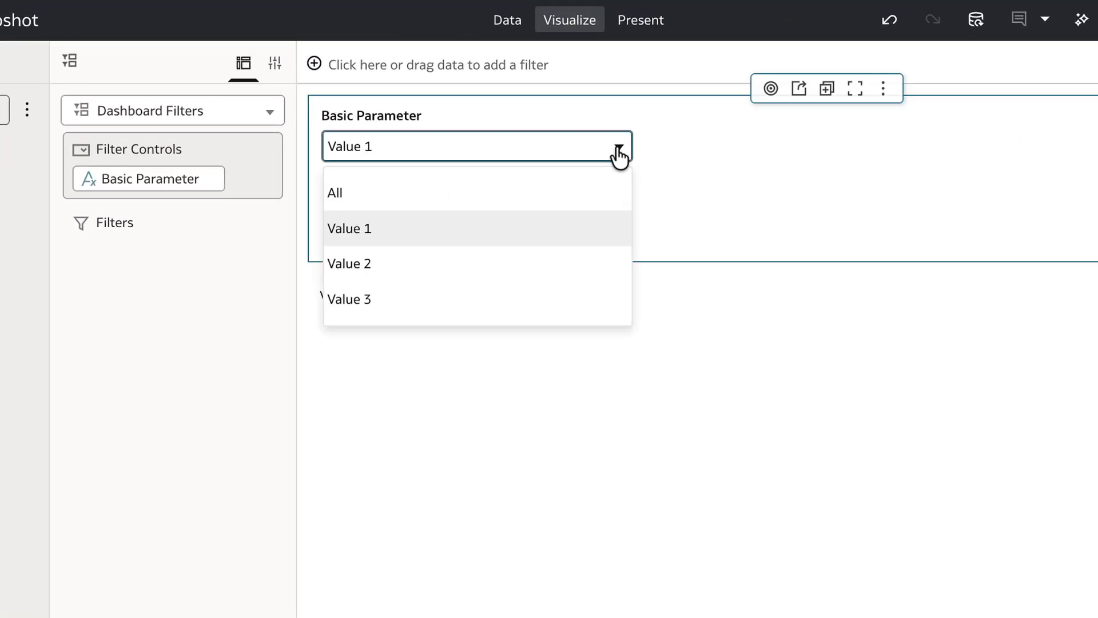
{"action": "left_click", "coordinate": [479, 297]}
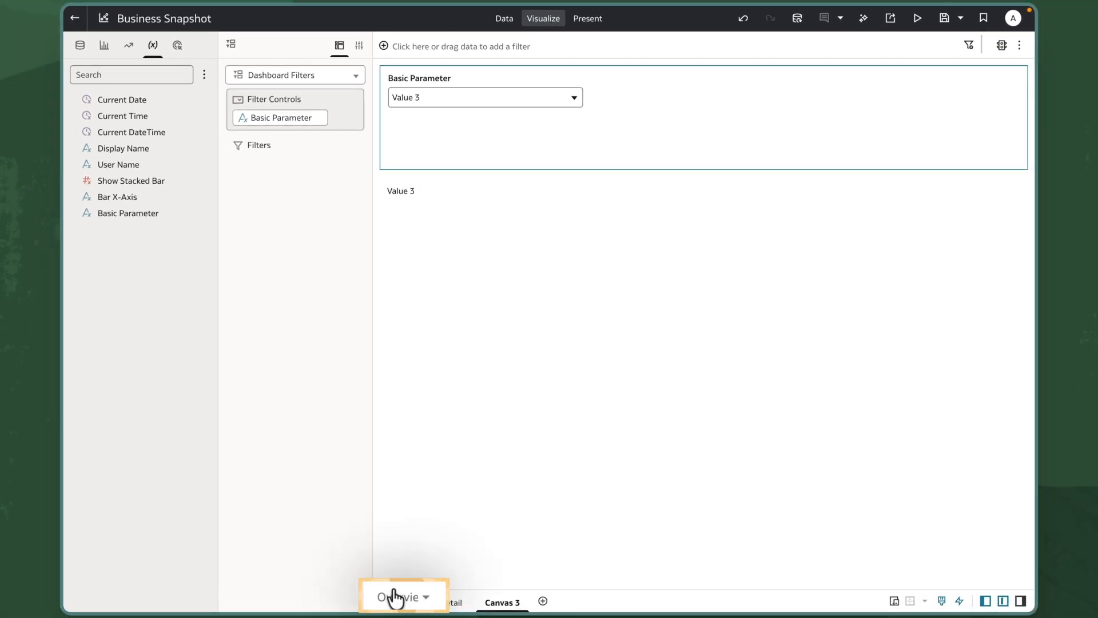
Step: On the Overview canvas, add a Customer Segment filter limited to Home Office and pin it to all canvases
{"action": "left_click", "coordinate": [395, 597]}
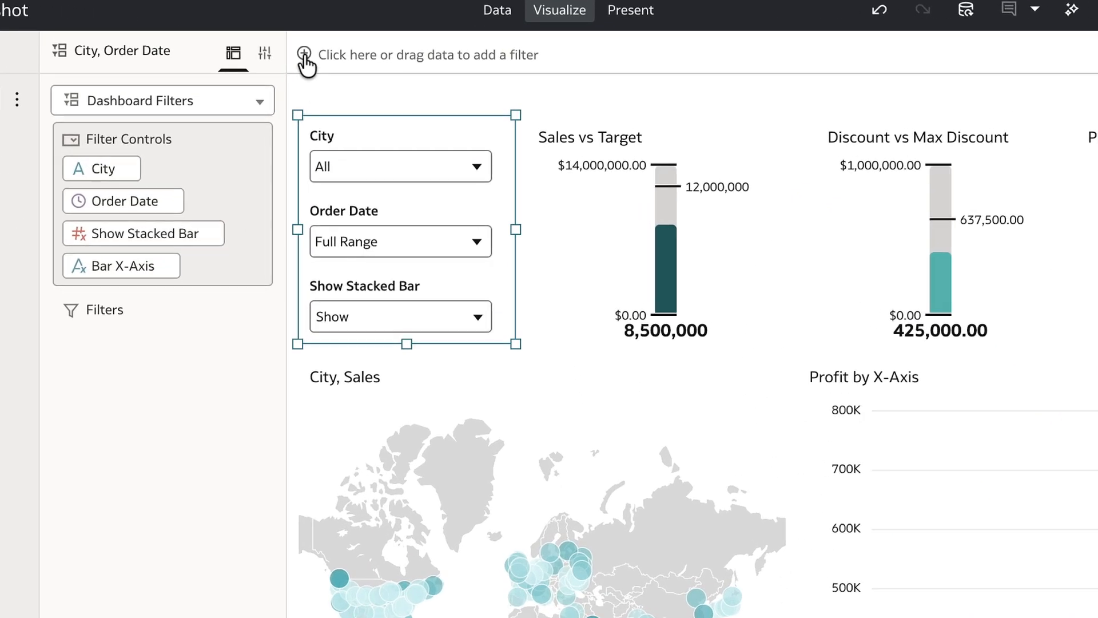
{"action": "left_click", "coordinate": [383, 46]}
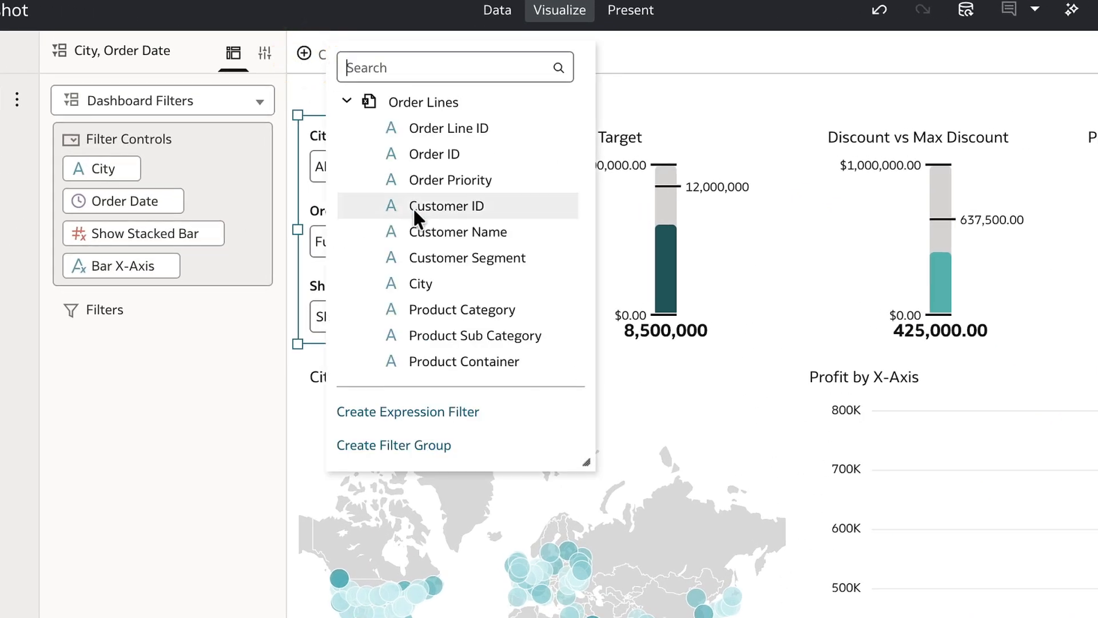
{"action": "left_click", "coordinate": [430, 256]}
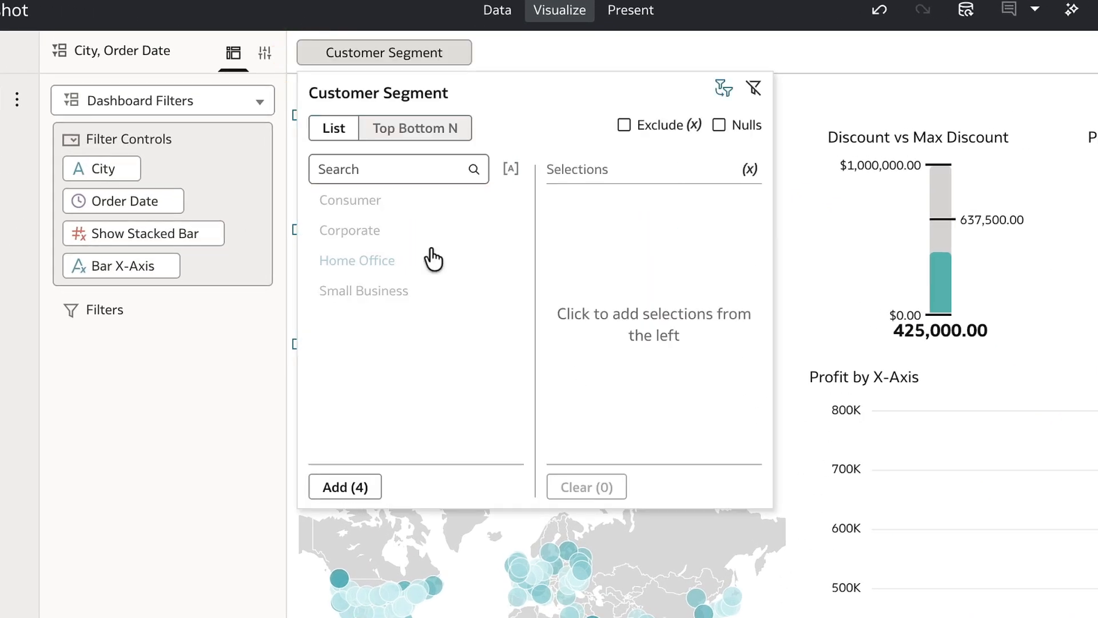
{"action": "left_click", "coordinate": [408, 260]}
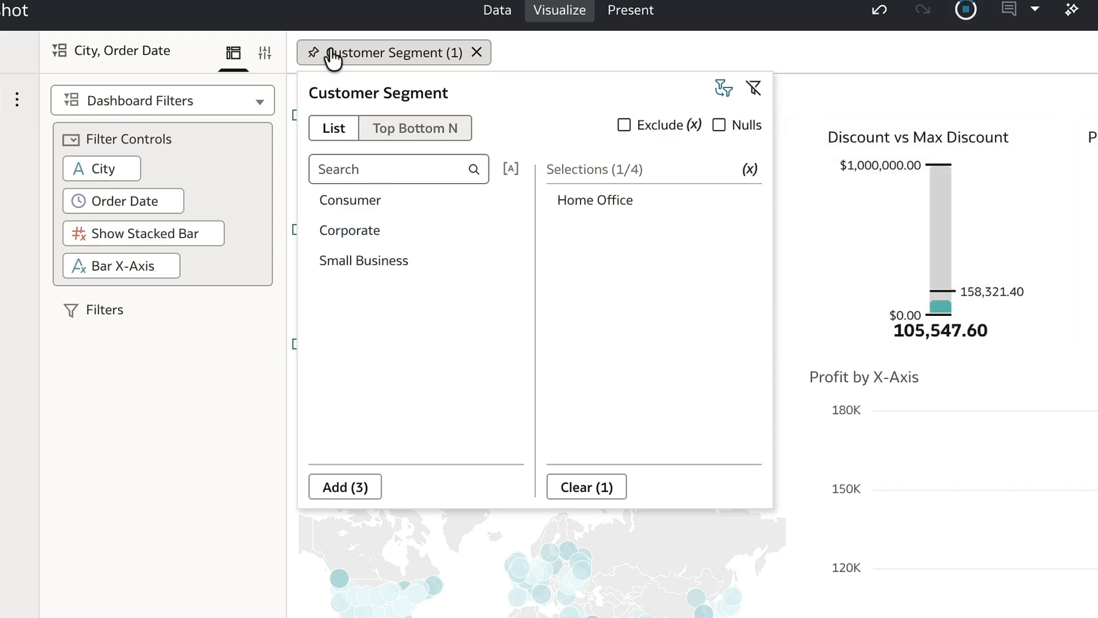
{"action": "left_click", "coordinate": [313, 53]}
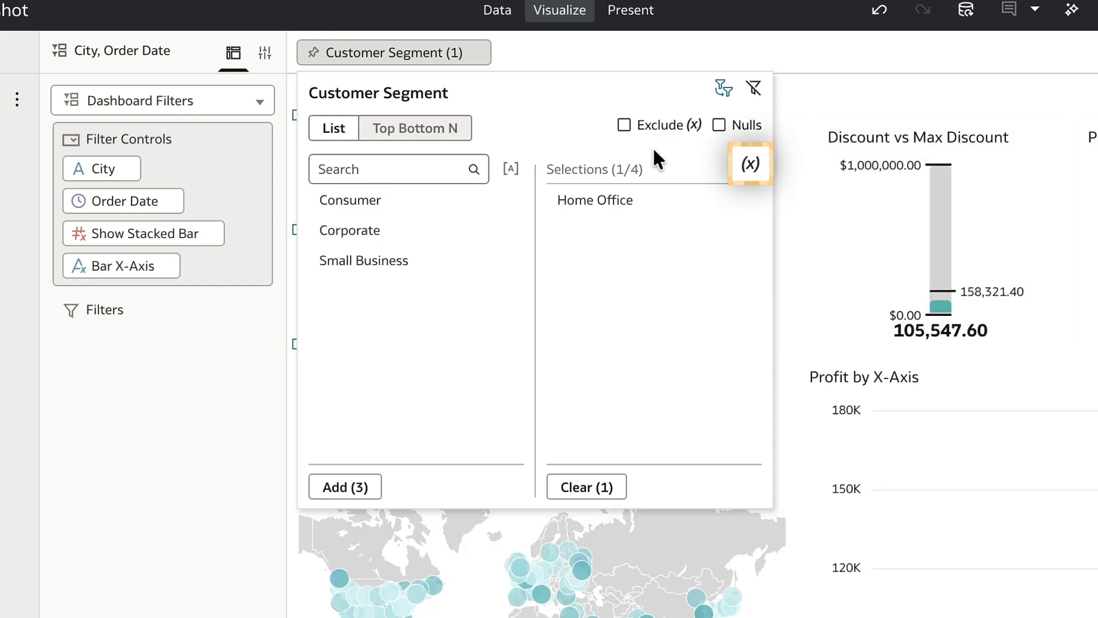
Step: Create a parameter bound to the selections of the Customer Segment filter and close the filter settings
{"action": "left_click", "coordinate": [750, 167]}
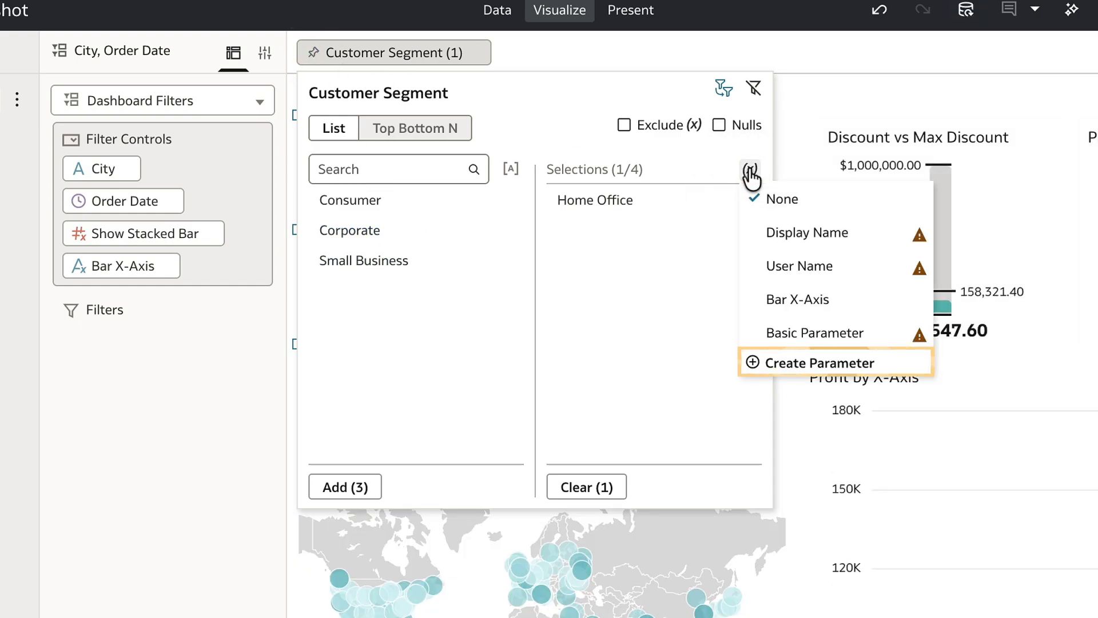
{"action": "left_click", "coordinate": [767, 366]}
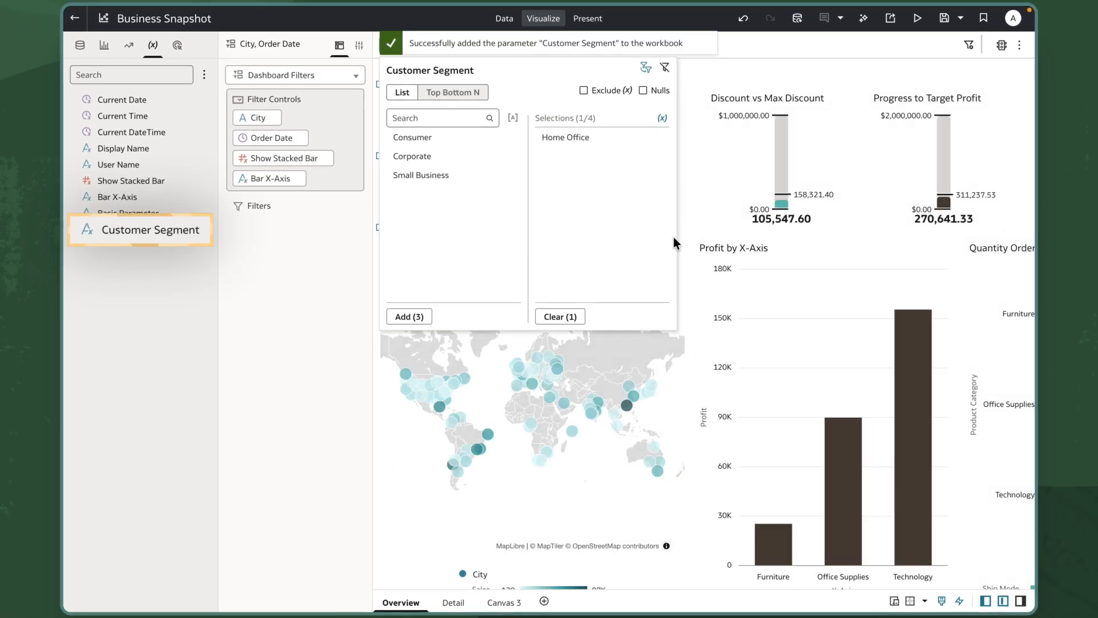
{"action": "left_click", "coordinate": [275, 342]}
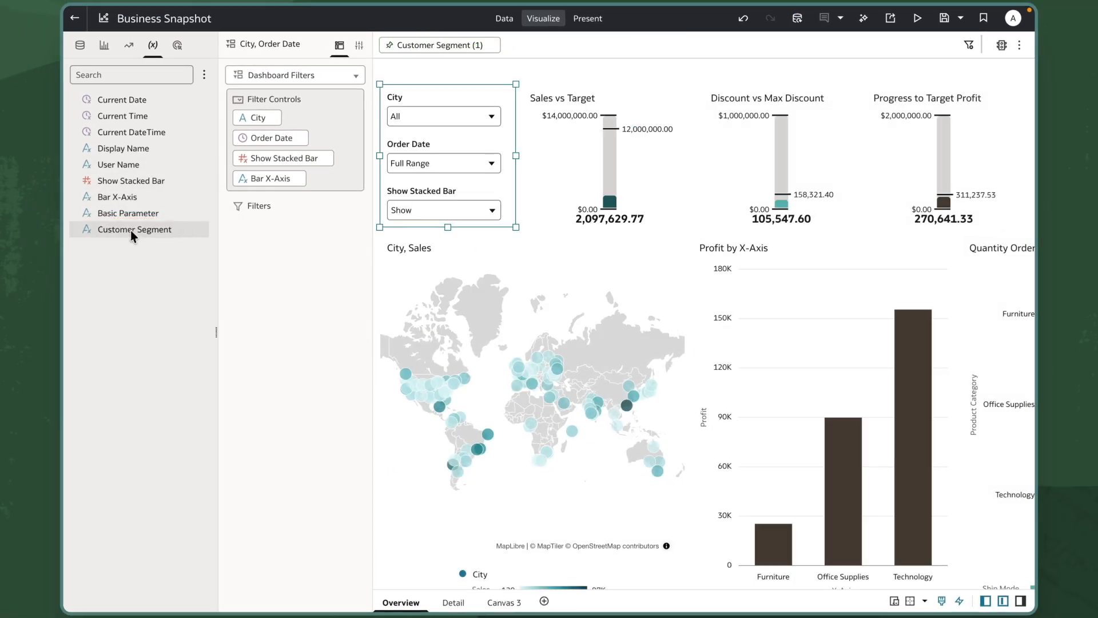
Step: Place the Customer Segment parameter between Order Date and Show Stacked Bar in the Overview filter controls and add Small Business to its selections
{"action": "left_click_drag", "start_coordinate": [249, 159], "coordinate": [252, 150]}
{"action": "scroll", "coordinate": [435, 166], "scroll_direction": "down", "scroll_amount": 1}
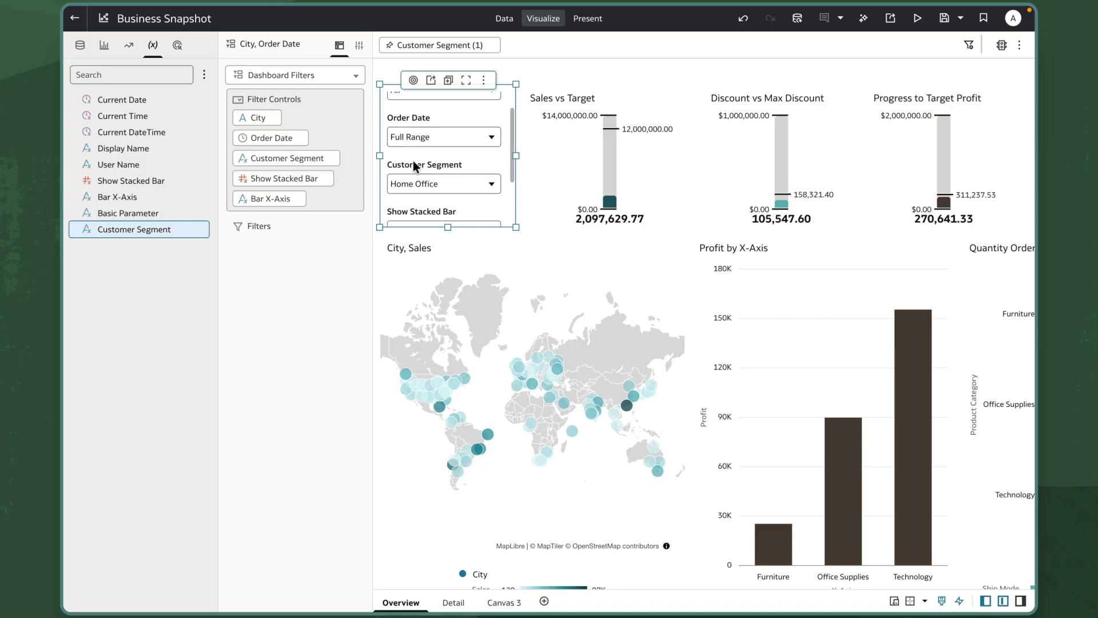
{"action": "left_click", "coordinate": [493, 183]}
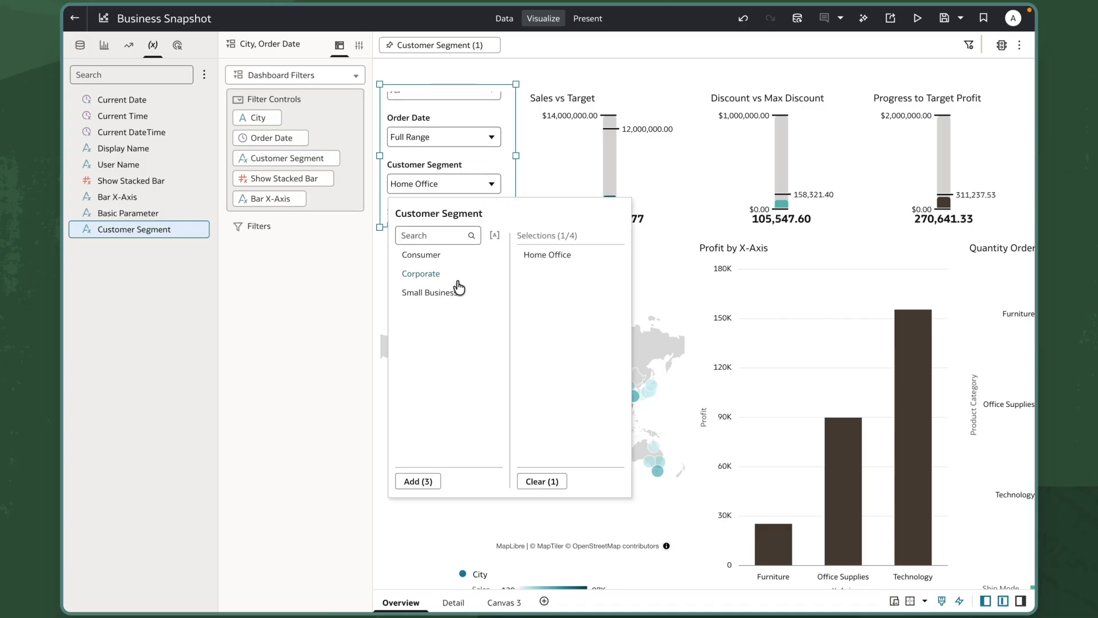
{"action": "left_click", "coordinate": [449, 293]}
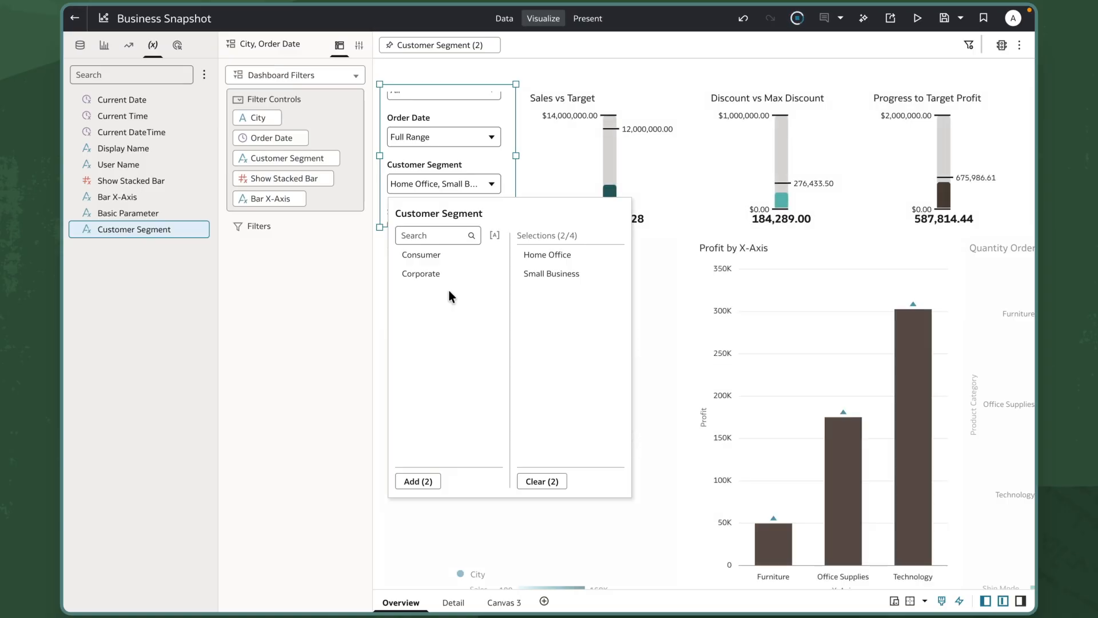
Step: Open the Customer Segment filter control on the Detail canvas to check its selections
{"action": "left_click", "coordinate": [452, 601]}
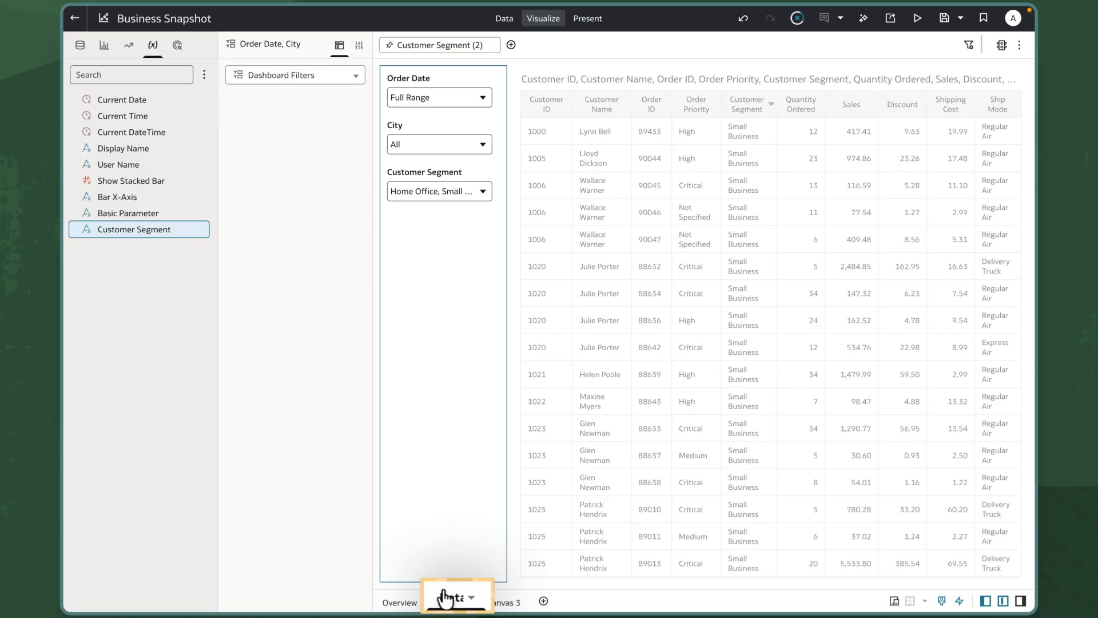
{"action": "left_click", "coordinate": [483, 191]}
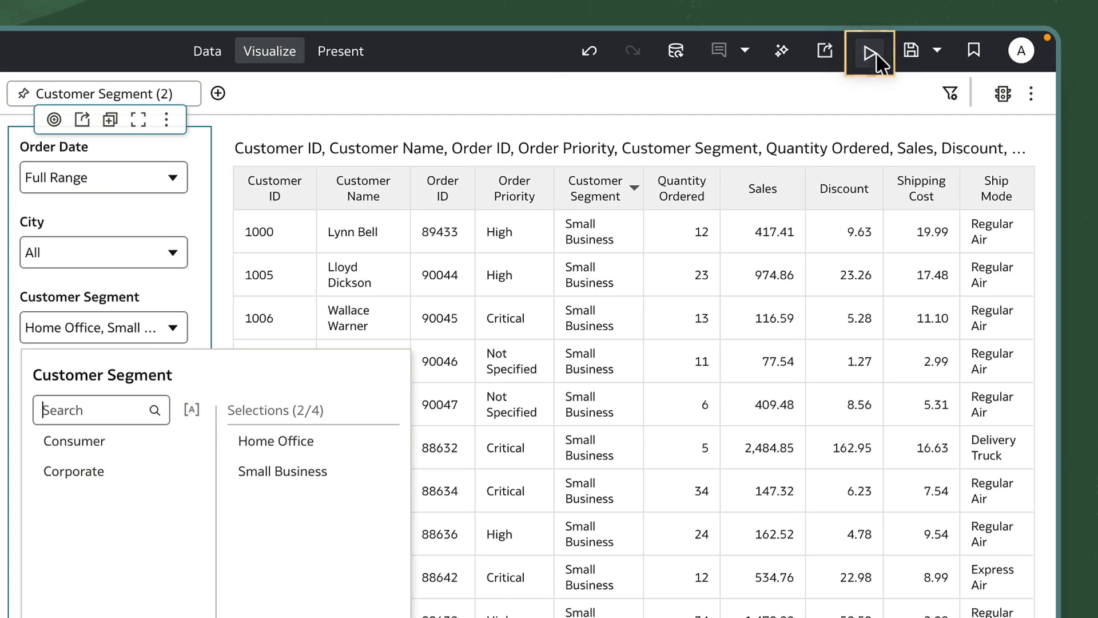
Step: Preview the workbook and look through the dashboard filter controls on the Overview canvas
{"action": "left_click", "coordinate": [874, 52]}
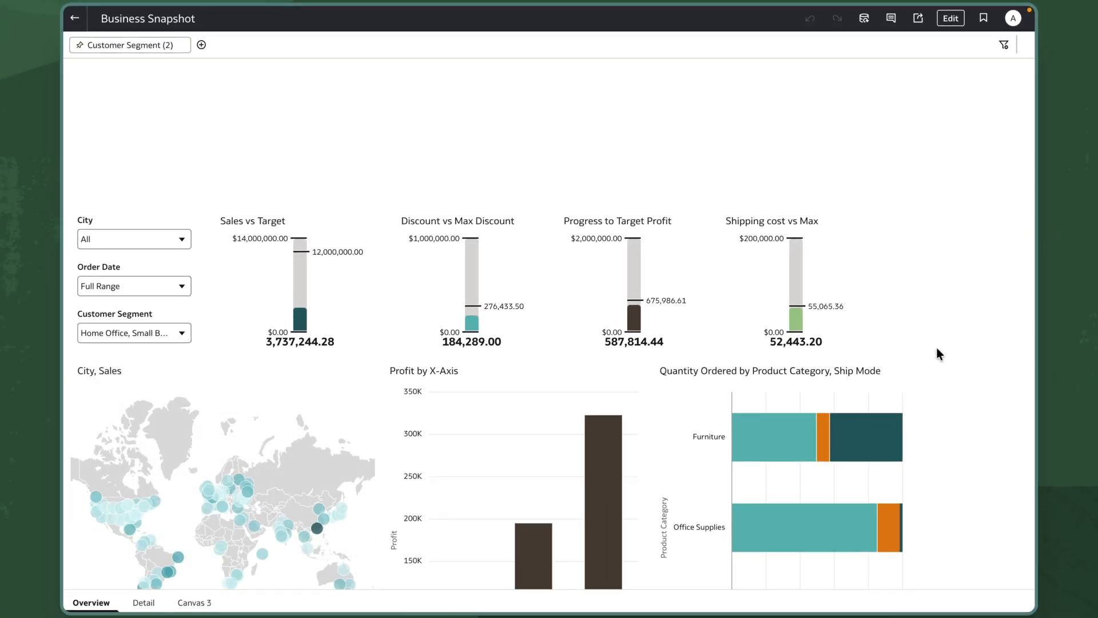
{"action": "scroll", "coordinate": [944, 336], "scroll_direction": "down", "scroll_amount": 2}
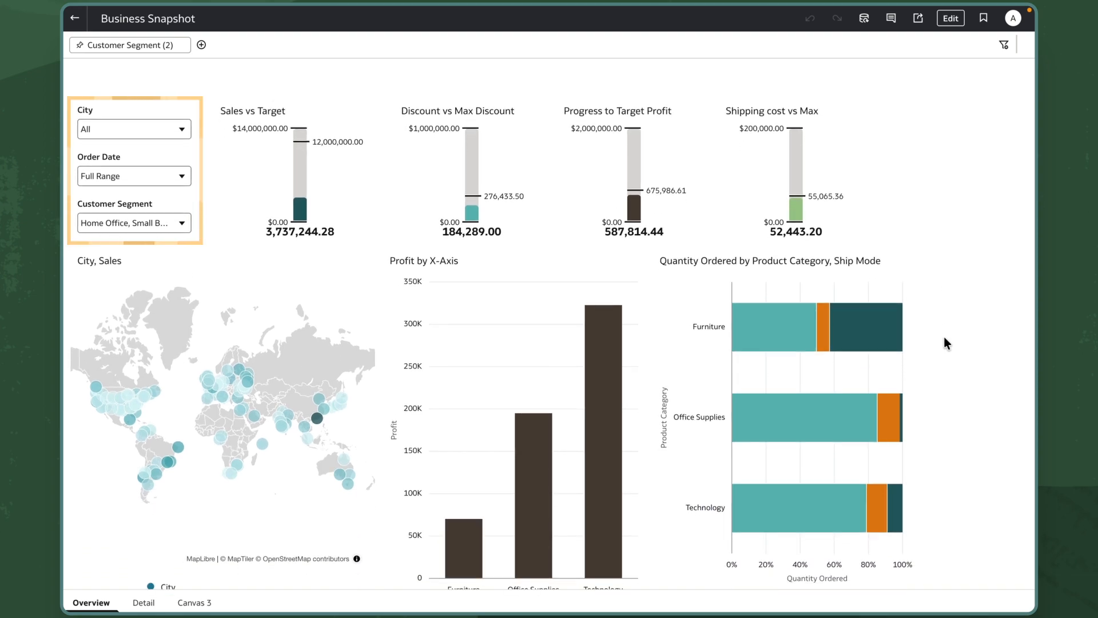
{"action": "scroll", "coordinate": [170, 194], "scroll_direction": "down", "scroll_amount": 2}
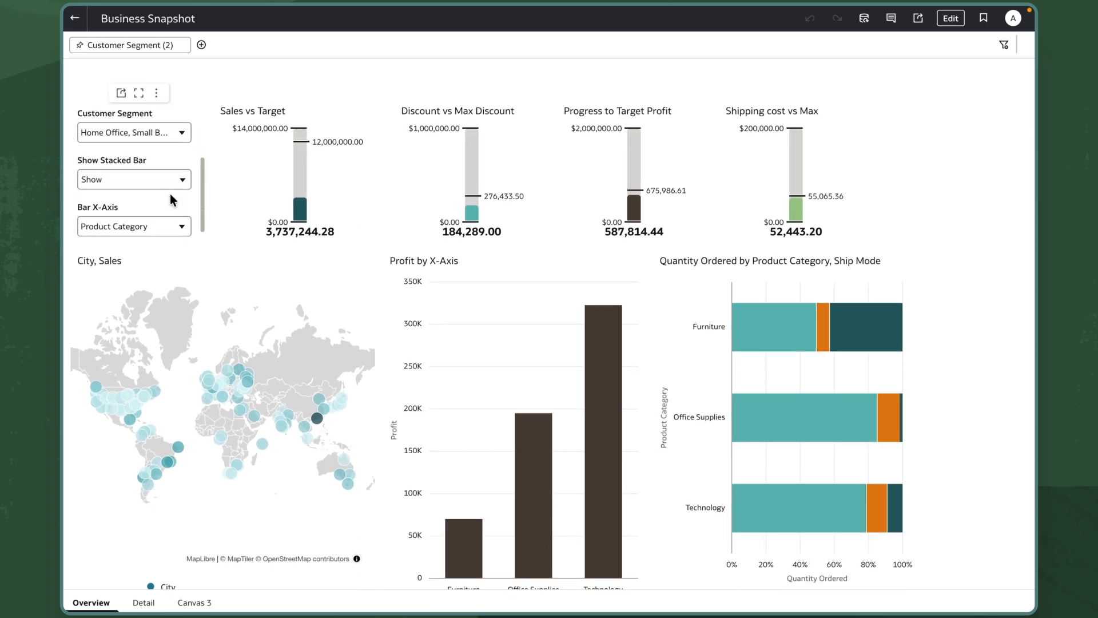
Step: Test the previewed filter controls by setting Show Stacked Bar to Hide and Bar X-Axis to Ship Mode
{"action": "left_click", "coordinate": [176, 181]}
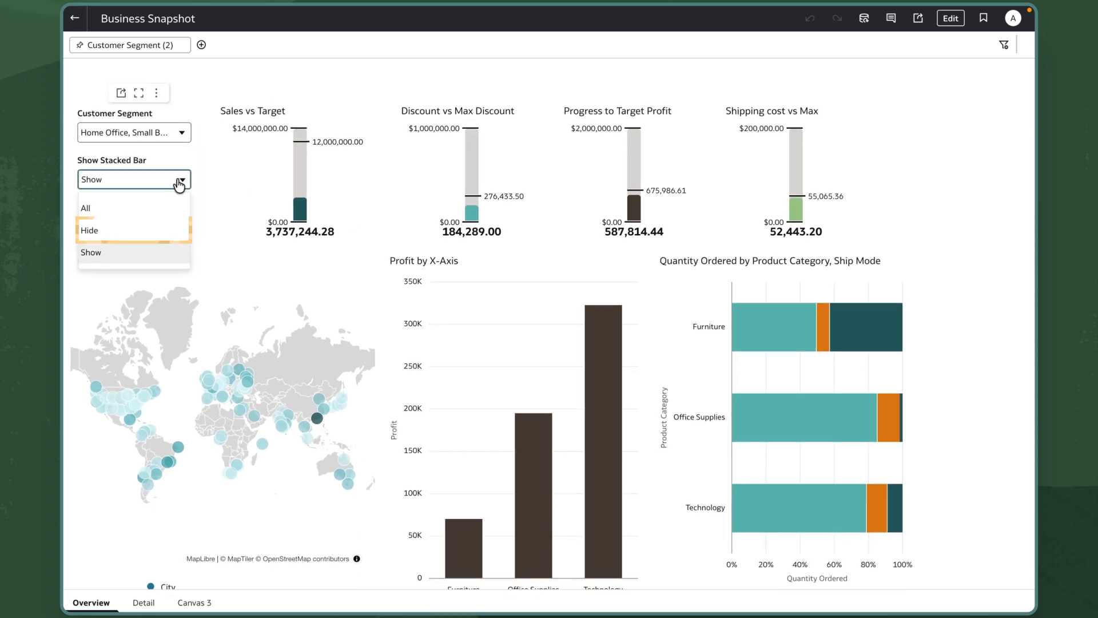
{"action": "left_click", "coordinate": [155, 230]}
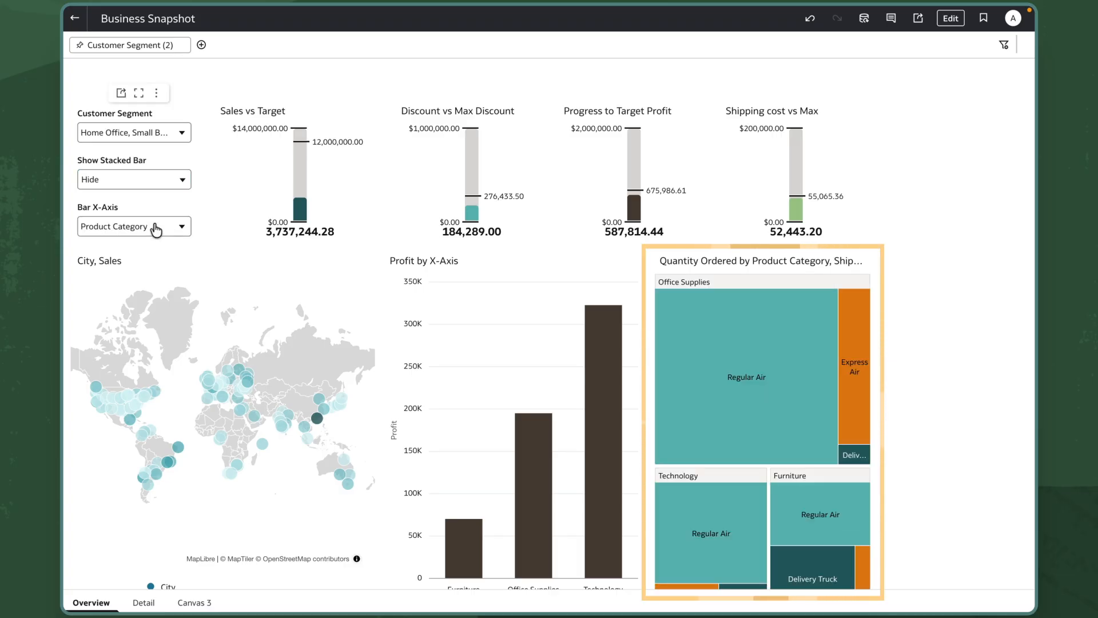
{"action": "scroll", "coordinate": [407, 239], "scroll_direction": "down", "scroll_amount": 1}
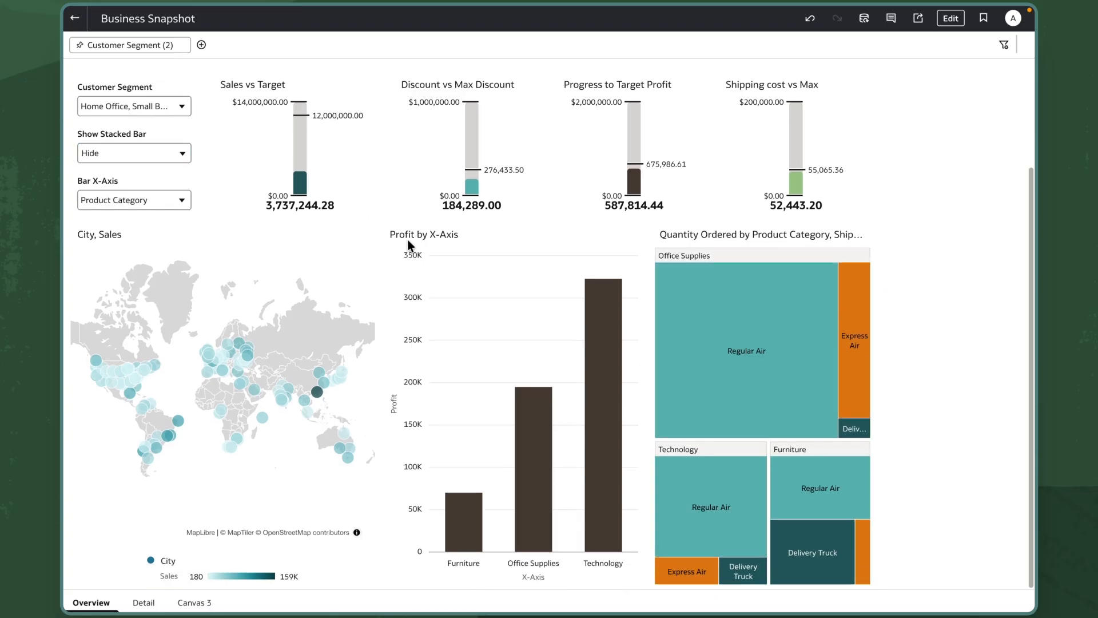
{"action": "left_click", "coordinate": [181, 204]}
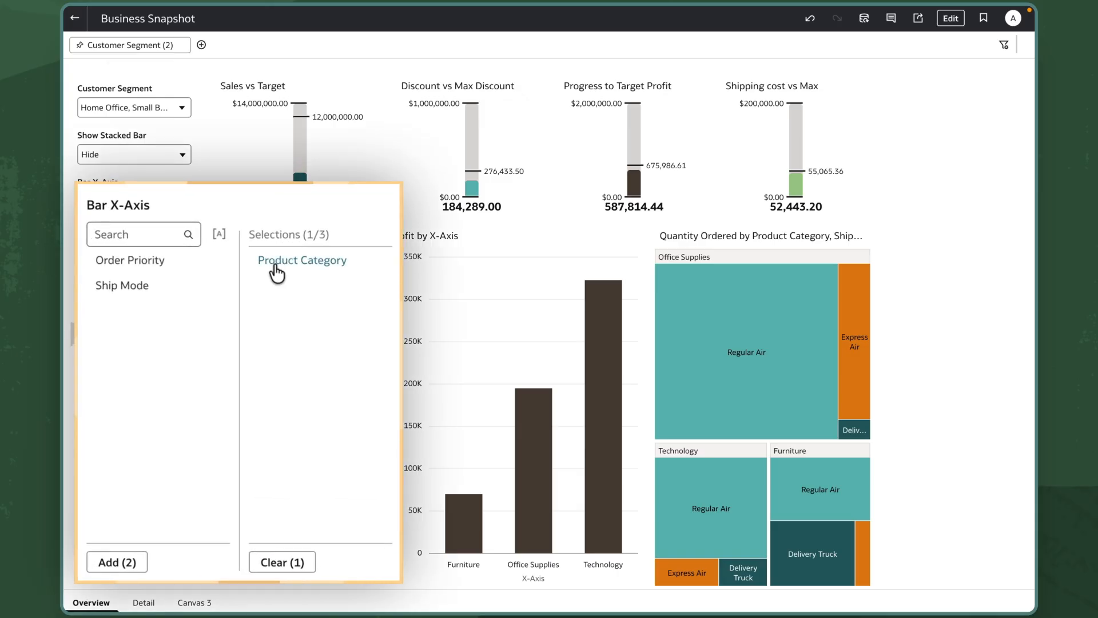
{"action": "left_click", "coordinate": [278, 264]}
{"action": "left_click", "coordinate": [127, 317]}
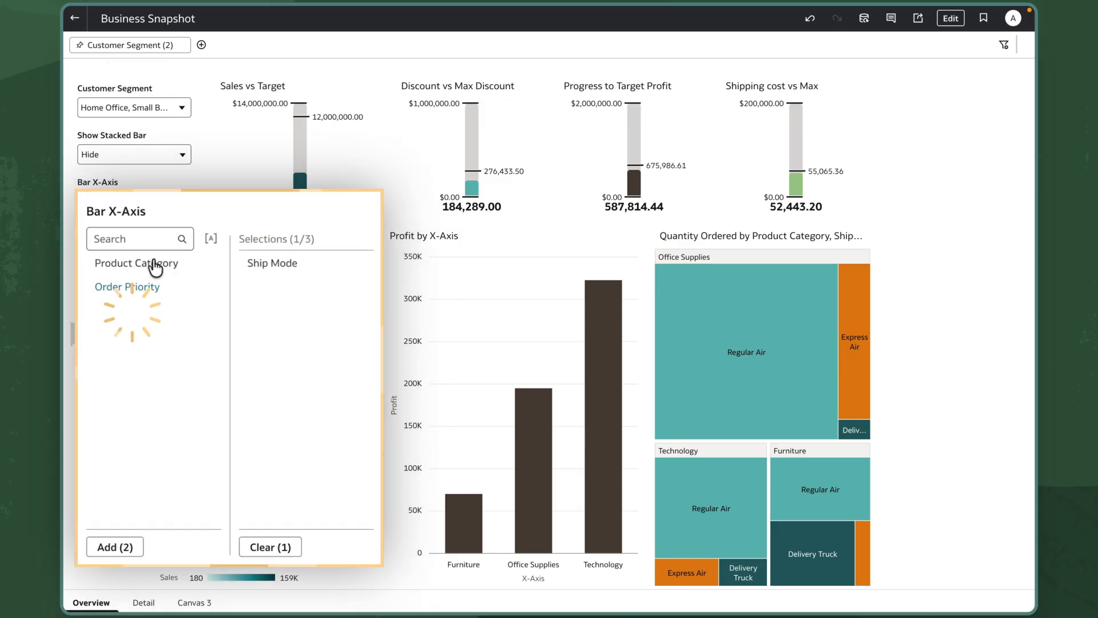
{"action": "left_click", "coordinate": [201, 197]}
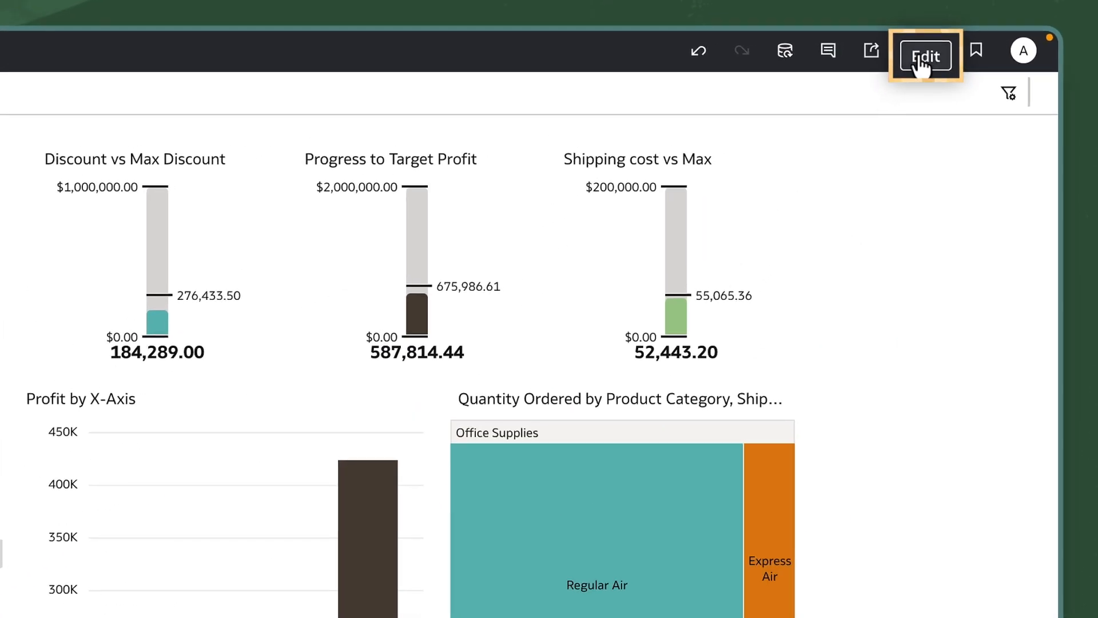
Step: Return to editing and check the Show Stacked Bar parameter and values behind the Visibility property of the Quantity Ordered stacked bar chart
{"action": "left_click", "coordinate": [923, 57]}
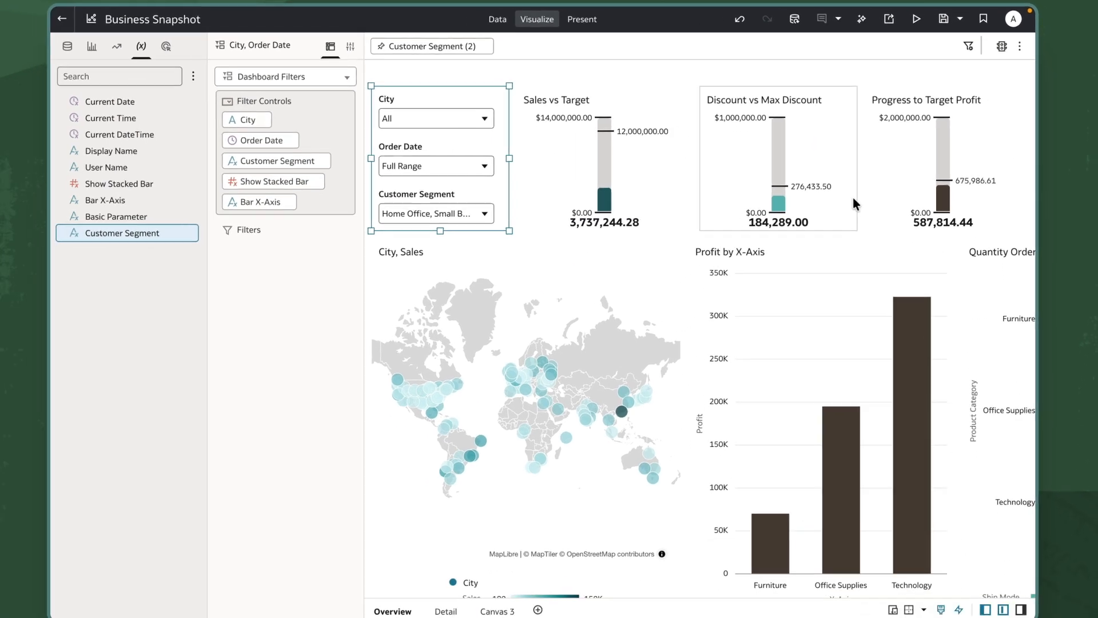
{"action": "scroll", "coordinate": [795, 284], "scroll_direction": "right", "scroll_amount": 5}
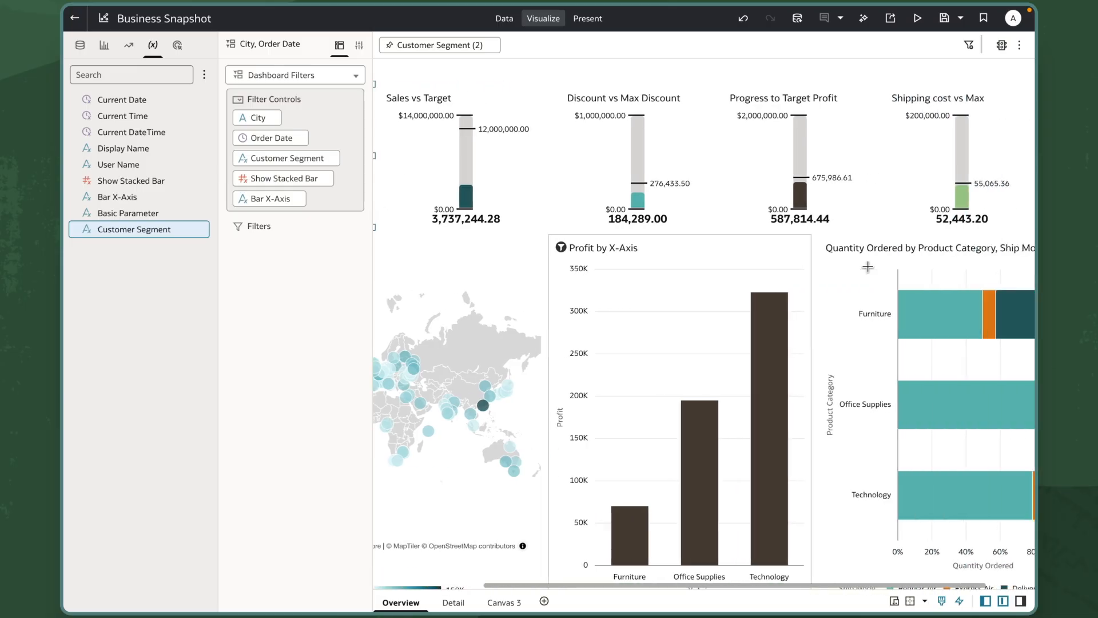
{"action": "left_click", "coordinate": [797, 281]}
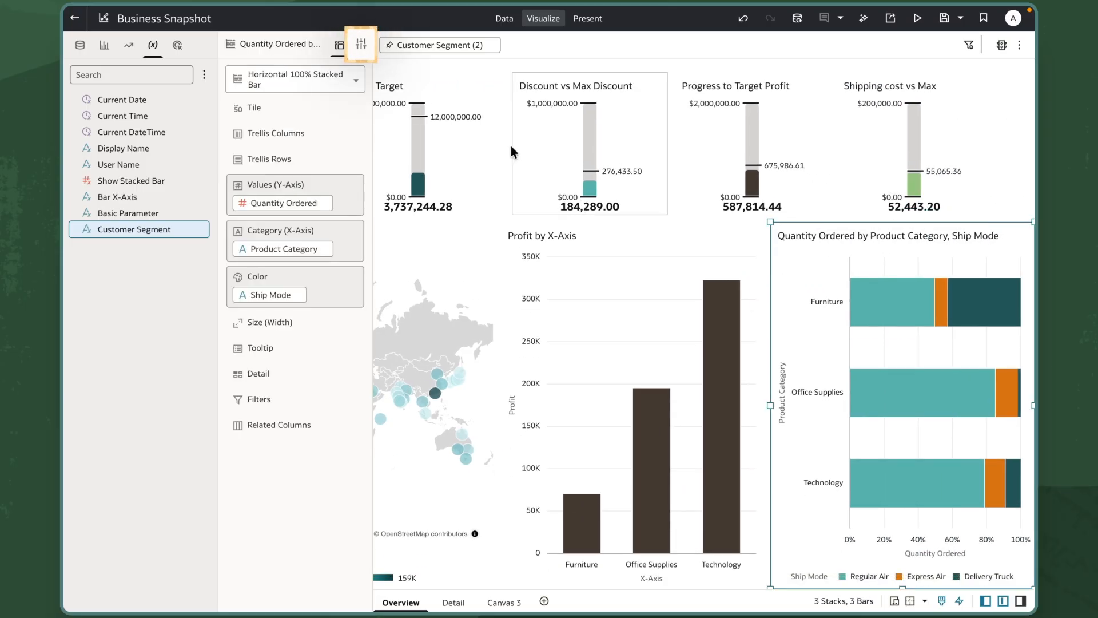
{"action": "left_click", "coordinate": [362, 46]}
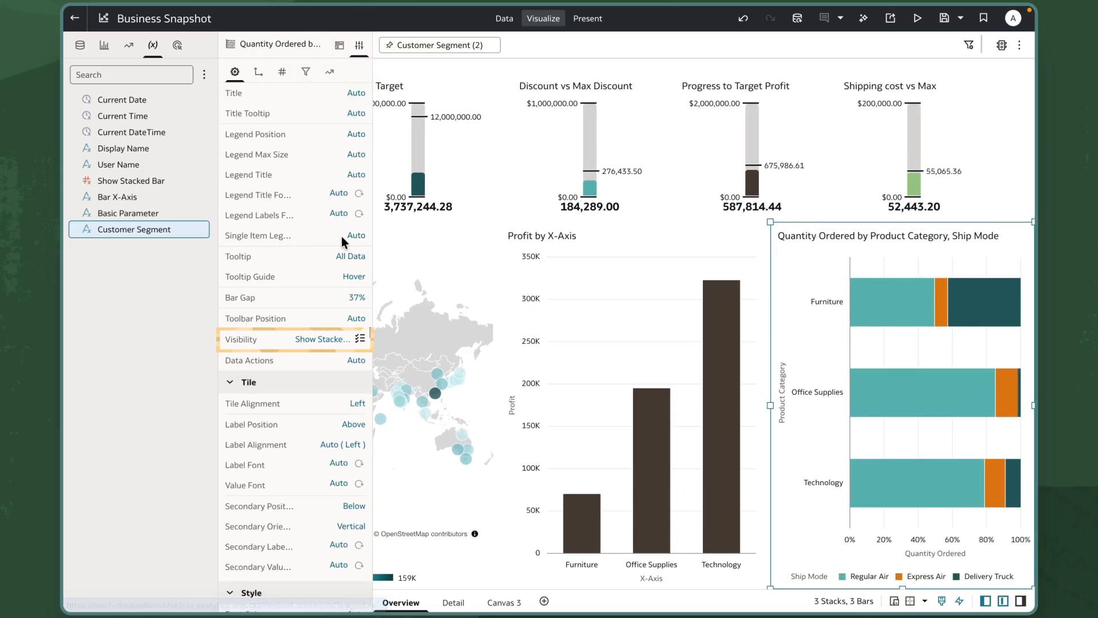
{"action": "left_click", "coordinate": [305, 342]}
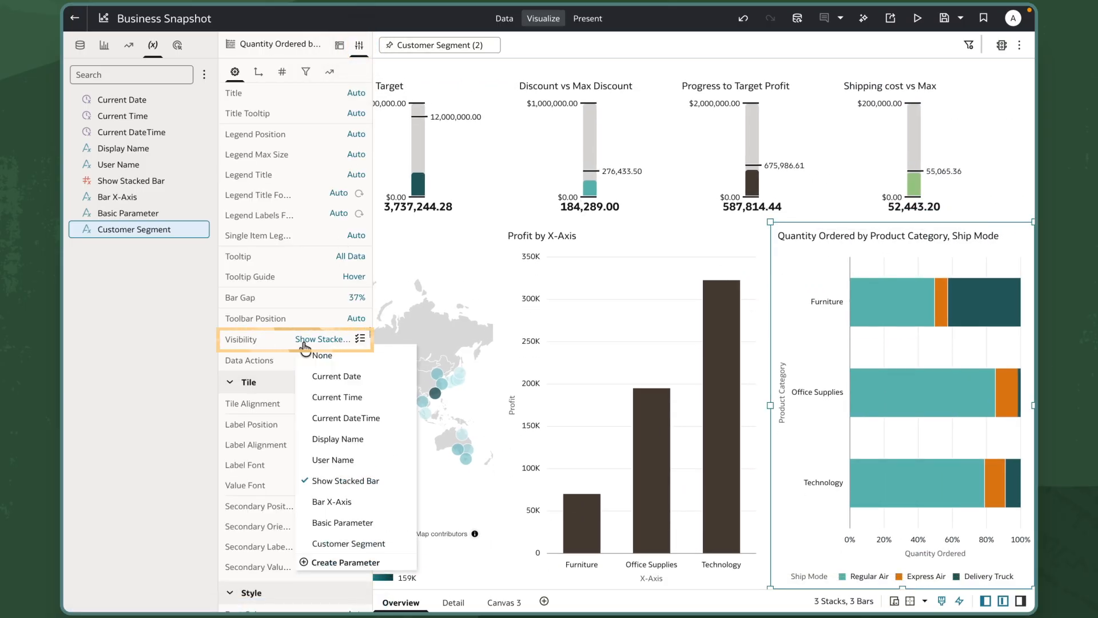
{"action": "left_click", "coordinate": [319, 481]}
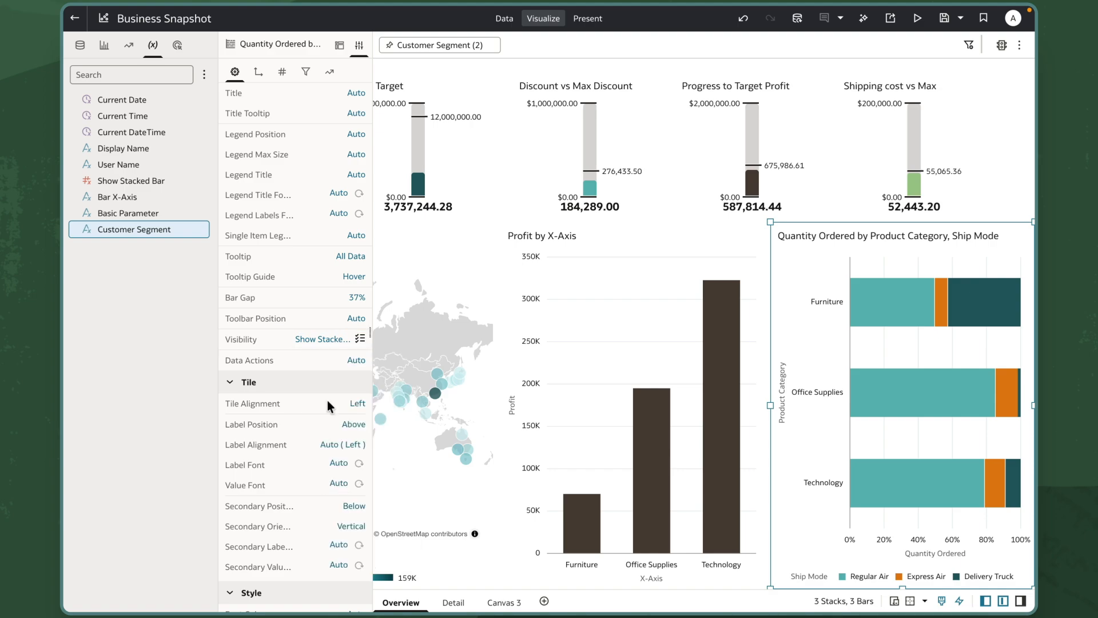
{"action": "left_click", "coordinate": [361, 340]}
{"action": "left_click", "coordinate": [188, 361]}
Step: Open the Bar X-Axis parameter's definition to check its available values, and close it without changes
{"action": "right_click", "coordinate": [147, 196]}
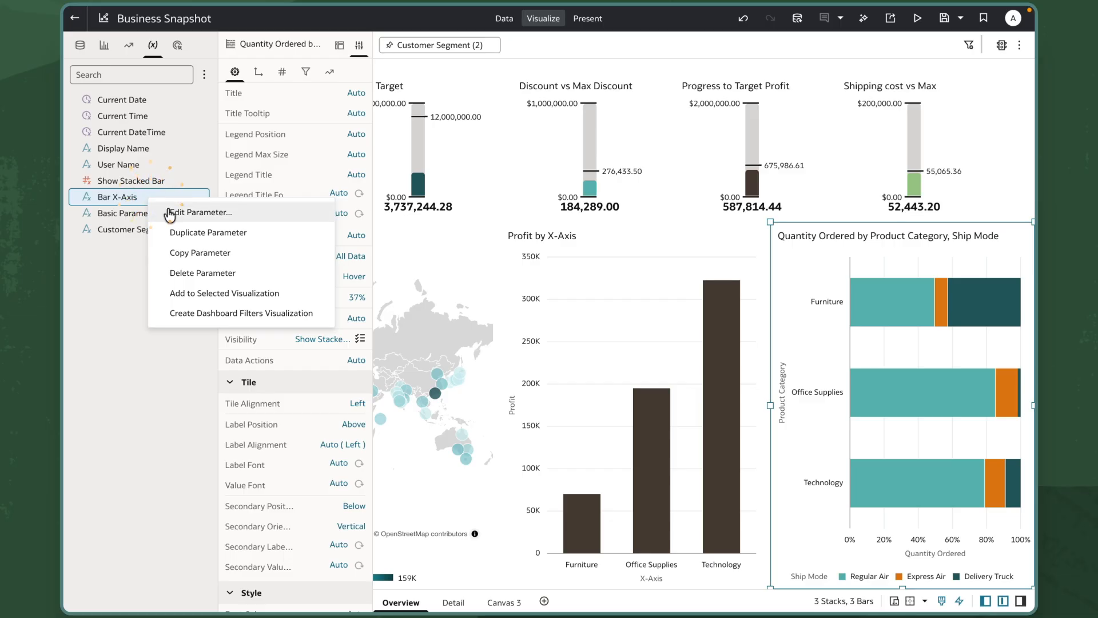
{"action": "left_click", "coordinate": [167, 209]}
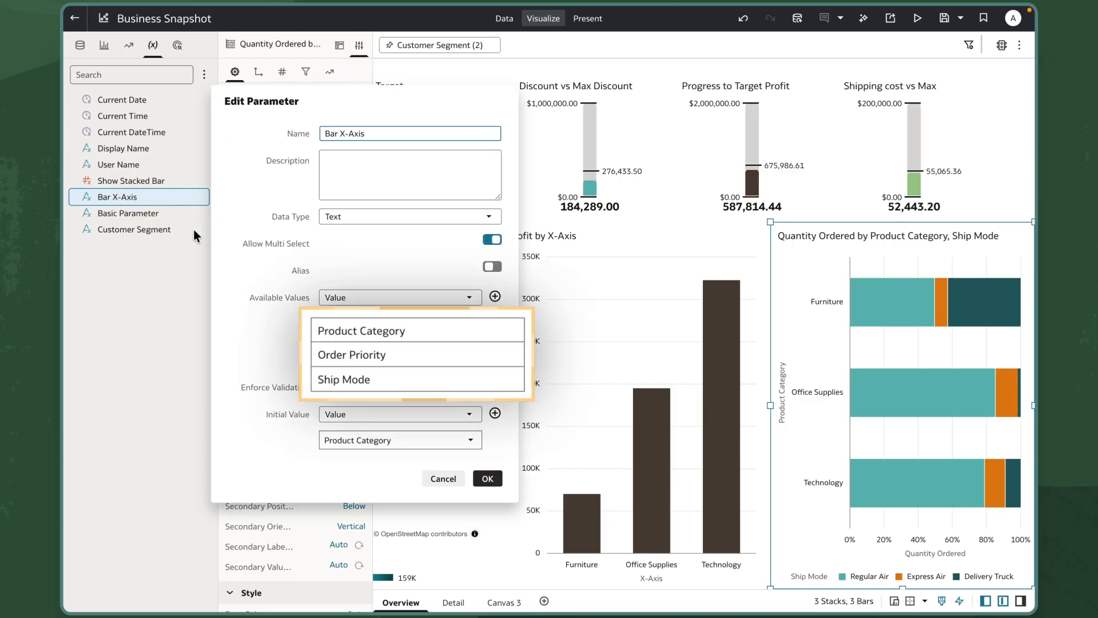
{"action": "left_click", "coordinate": [438, 480]}
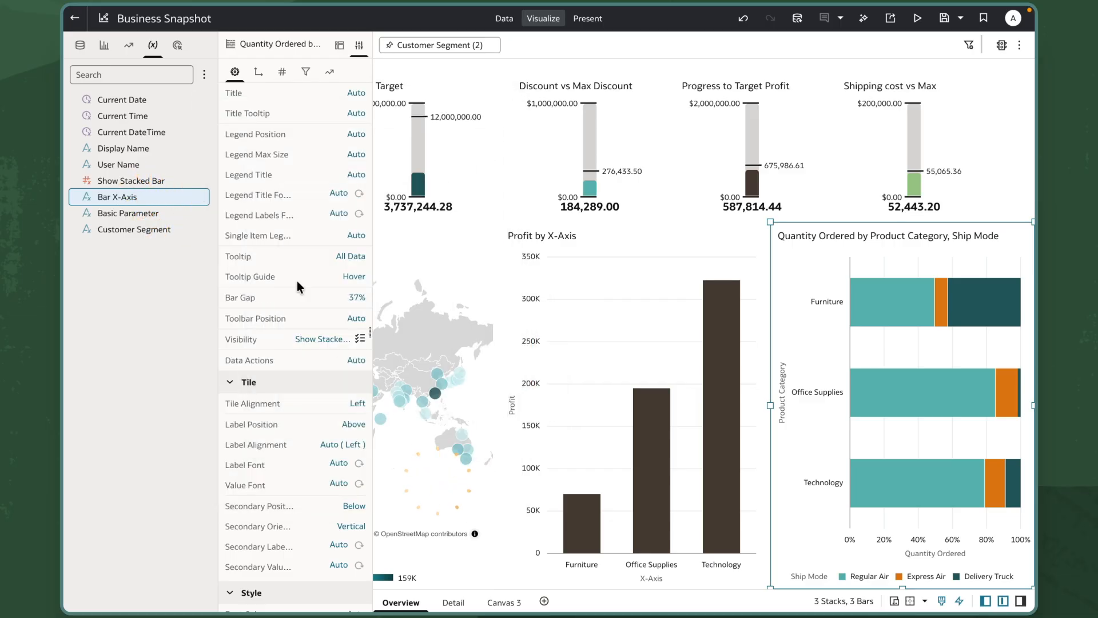
Step: Open the X-Axis calculation under My Calculations to check how its expression uses the Bar X-Axis parameter, and close it without changes
{"action": "left_click", "coordinate": [83, 47]}
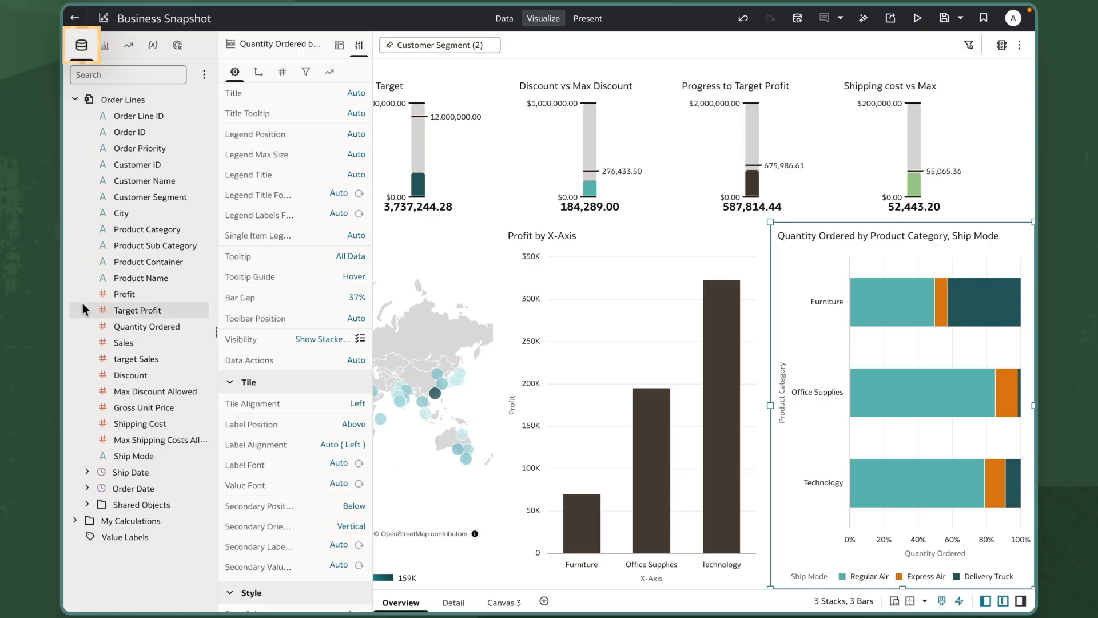
{"action": "left_click", "coordinate": [73, 520]}
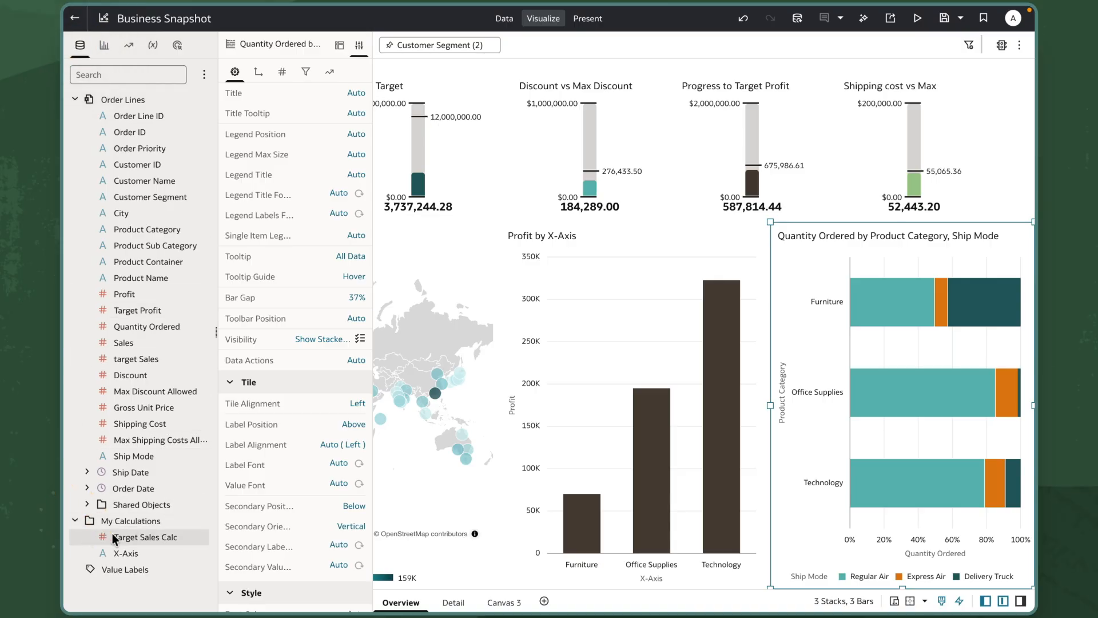
{"action": "right_click", "coordinate": [126, 553]}
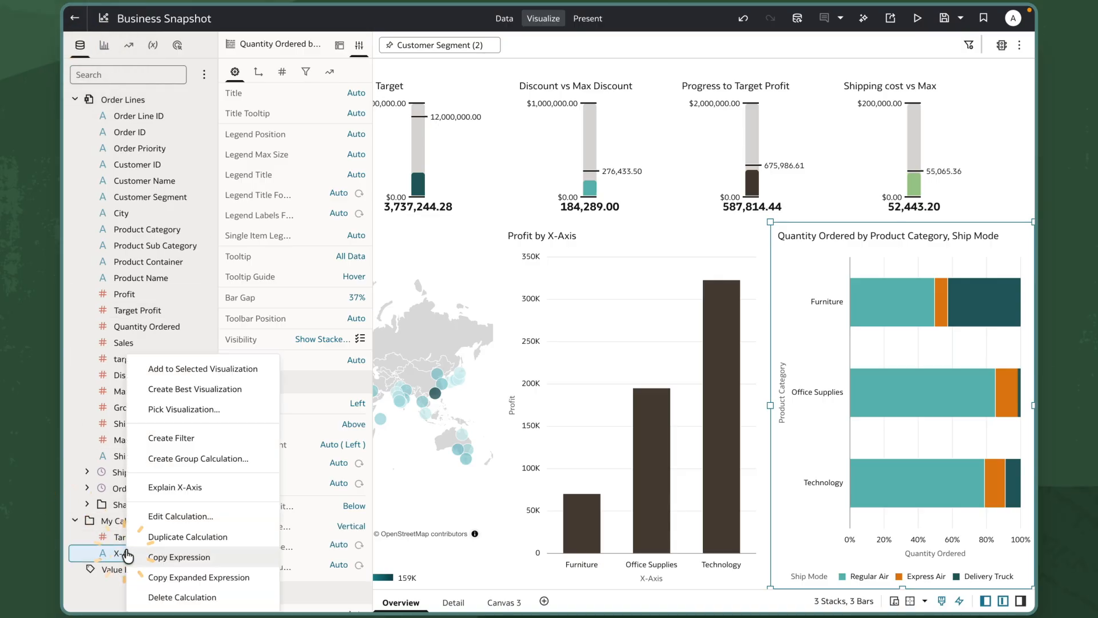
{"action": "left_click", "coordinate": [168, 517]}
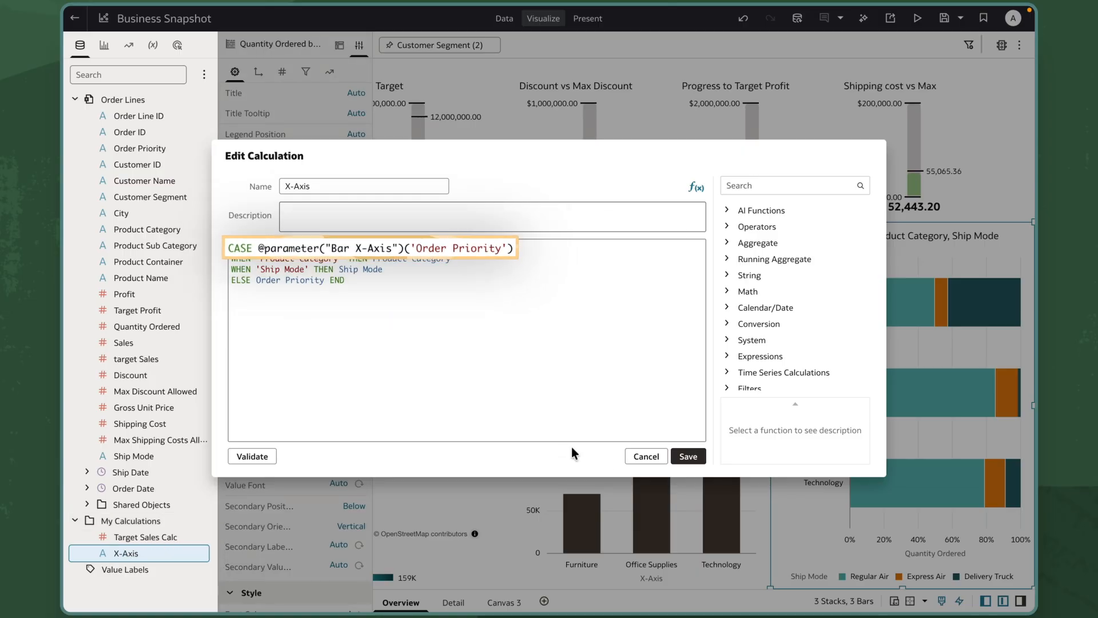
{"action": "left_click", "coordinate": [639, 457]}
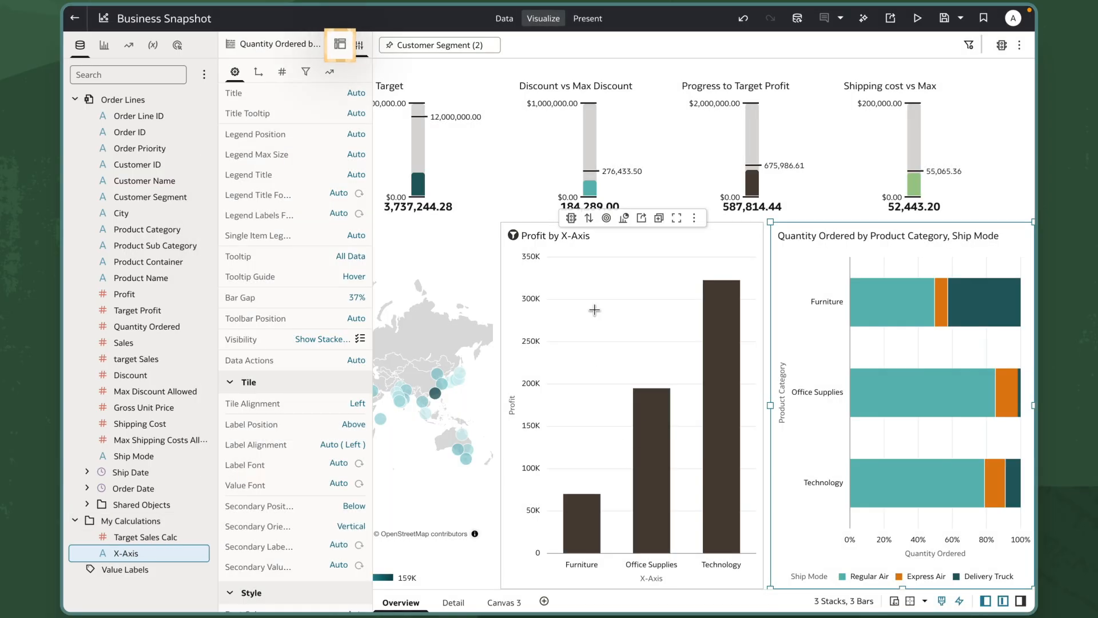
Step: Give the Profit by X-Axis chart a custom Labels Axis title that references the Bar X-Axis parameter and hide the chart's settings
{"action": "left_click", "coordinate": [600, 284]}
{"action": "left_click", "coordinate": [350, 48]}
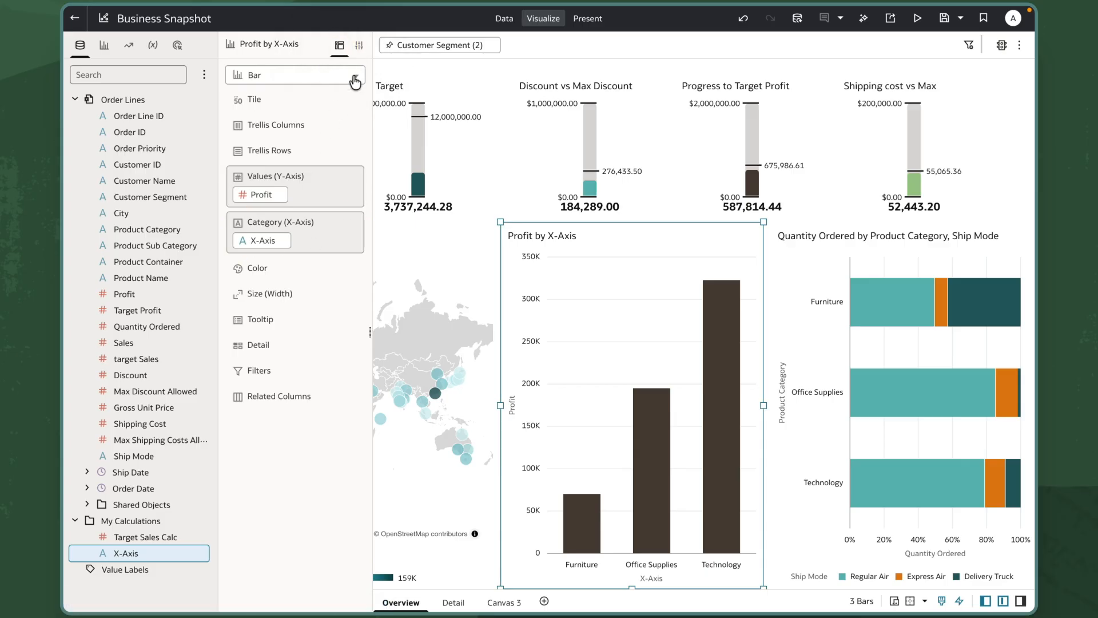
{"action": "left_click", "coordinate": [360, 48]}
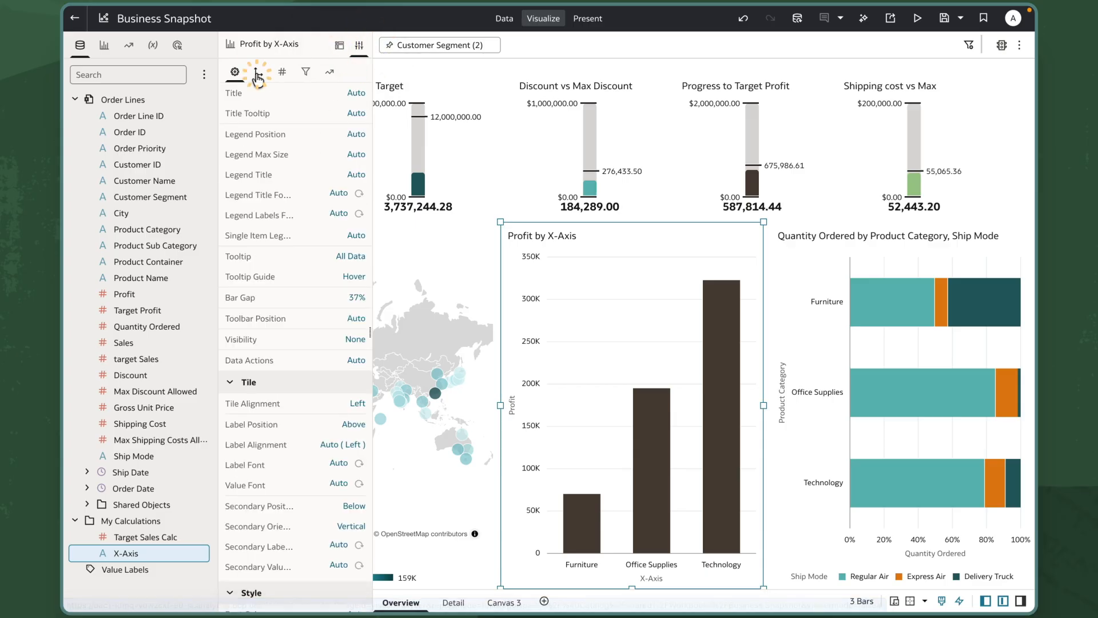
{"action": "left_click", "coordinate": [258, 73]}
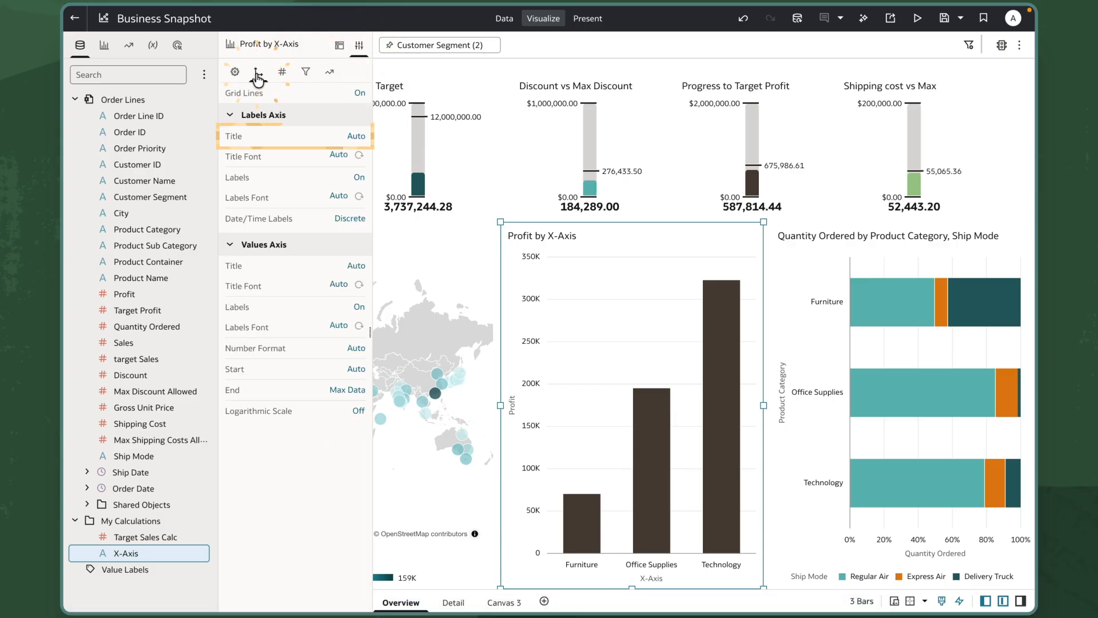
{"action": "left_click", "coordinate": [352, 137]}
{"action": "left_click", "coordinate": [366, 182]}
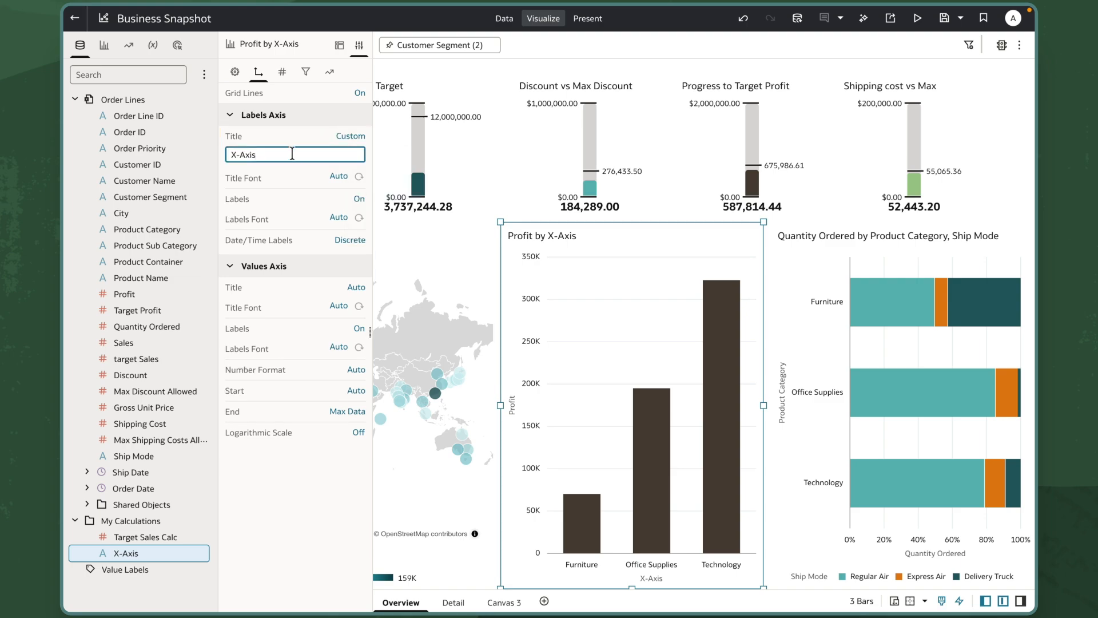
{"action": "key", "text": "ctrl+a"}
{"action": "type", "text": "@parameter(\"Bar X-Axis\")"}
{"action": "left_click", "coordinate": [369, 333]}
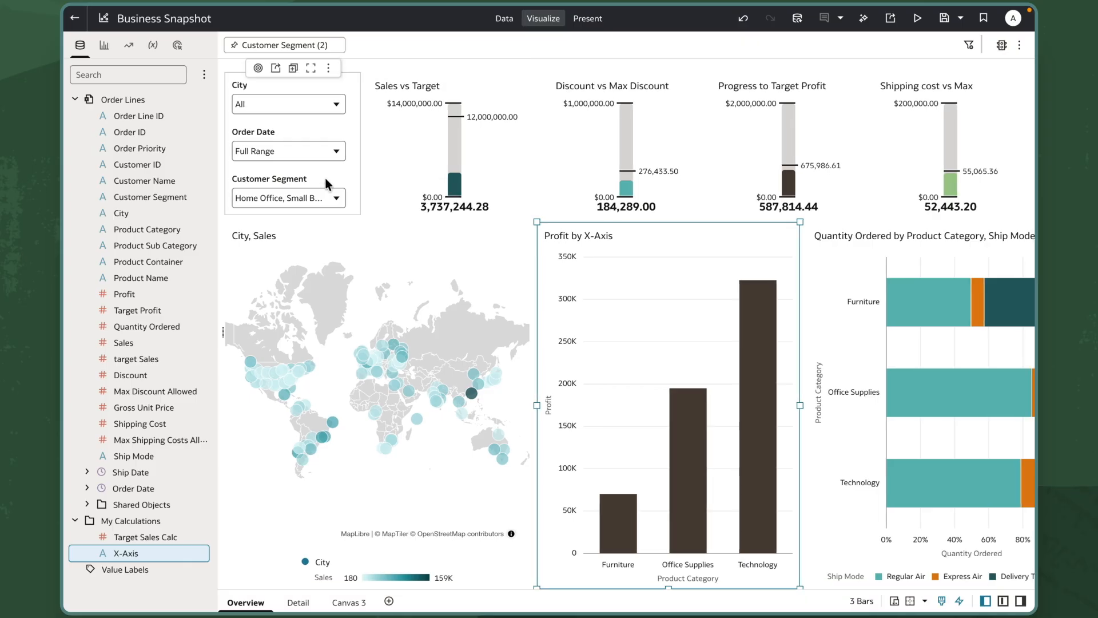
Step: Replace Product Category with Order Priority in the Bar X-Axis filter control on the Overview canvas
{"action": "scroll", "coordinate": [327, 183], "scroll_direction": "down", "scroll_amount": 3}
{"action": "left_click", "coordinate": [337, 197]}
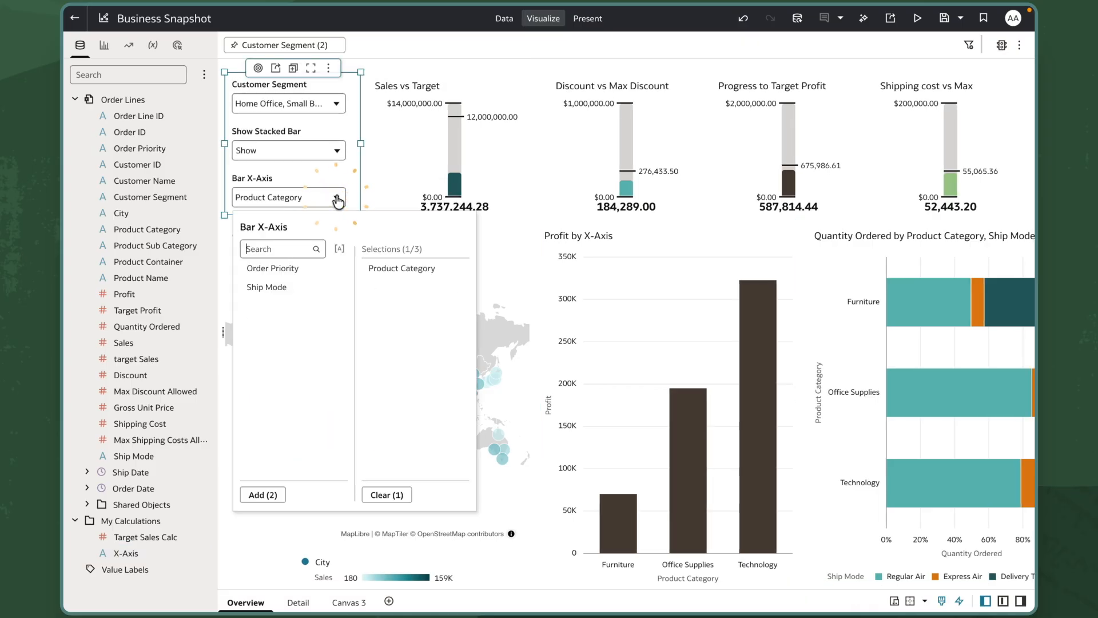
{"action": "left_click", "coordinate": [386, 274]}
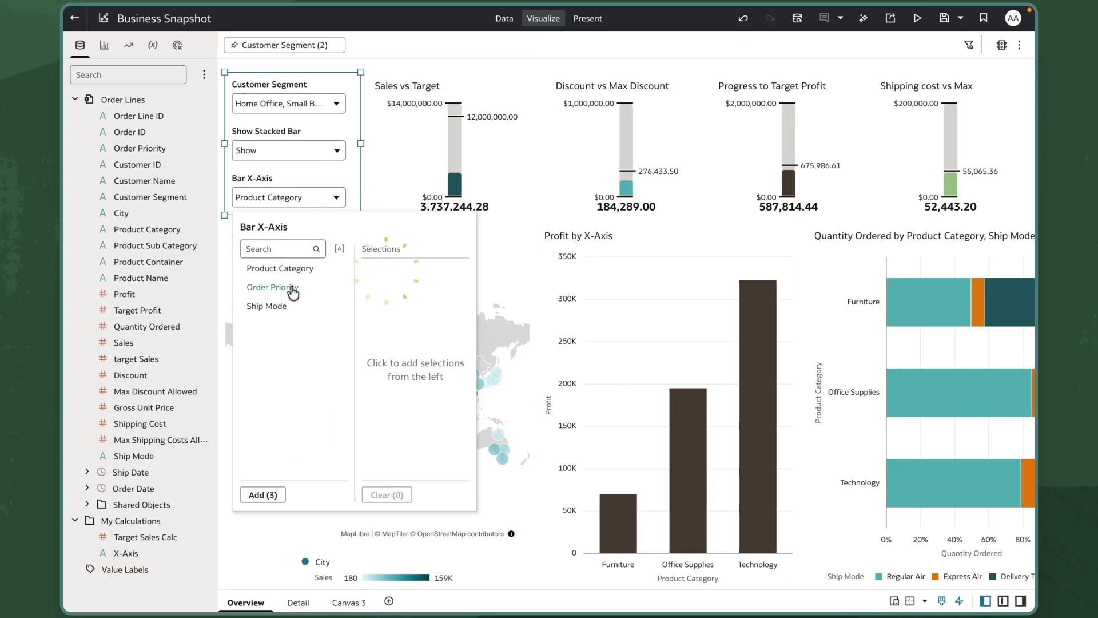
{"action": "left_click", "coordinate": [289, 287]}
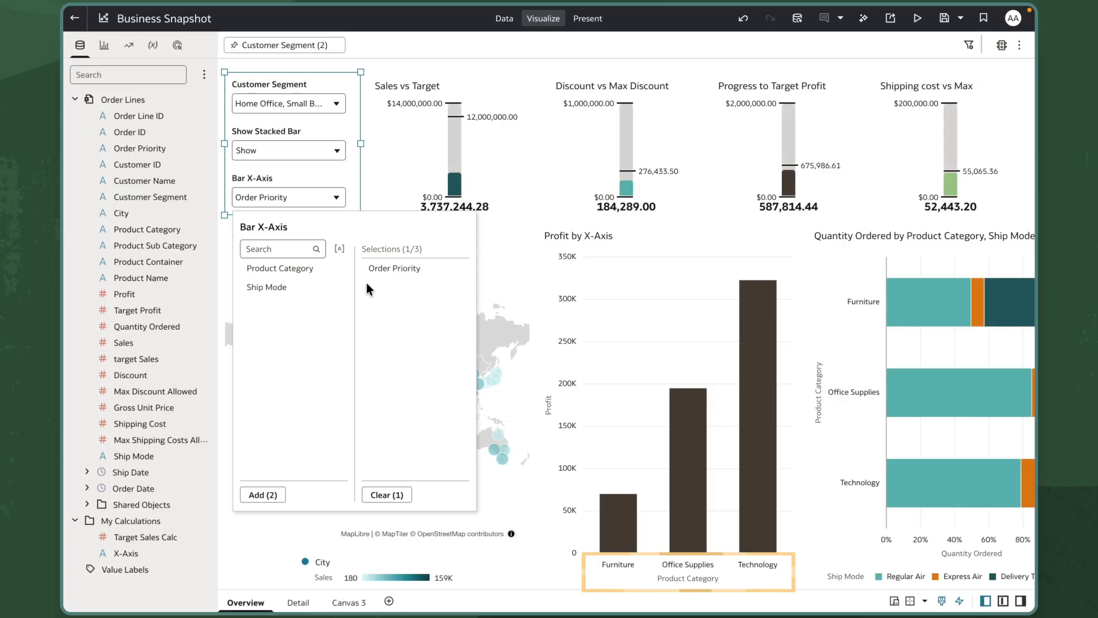